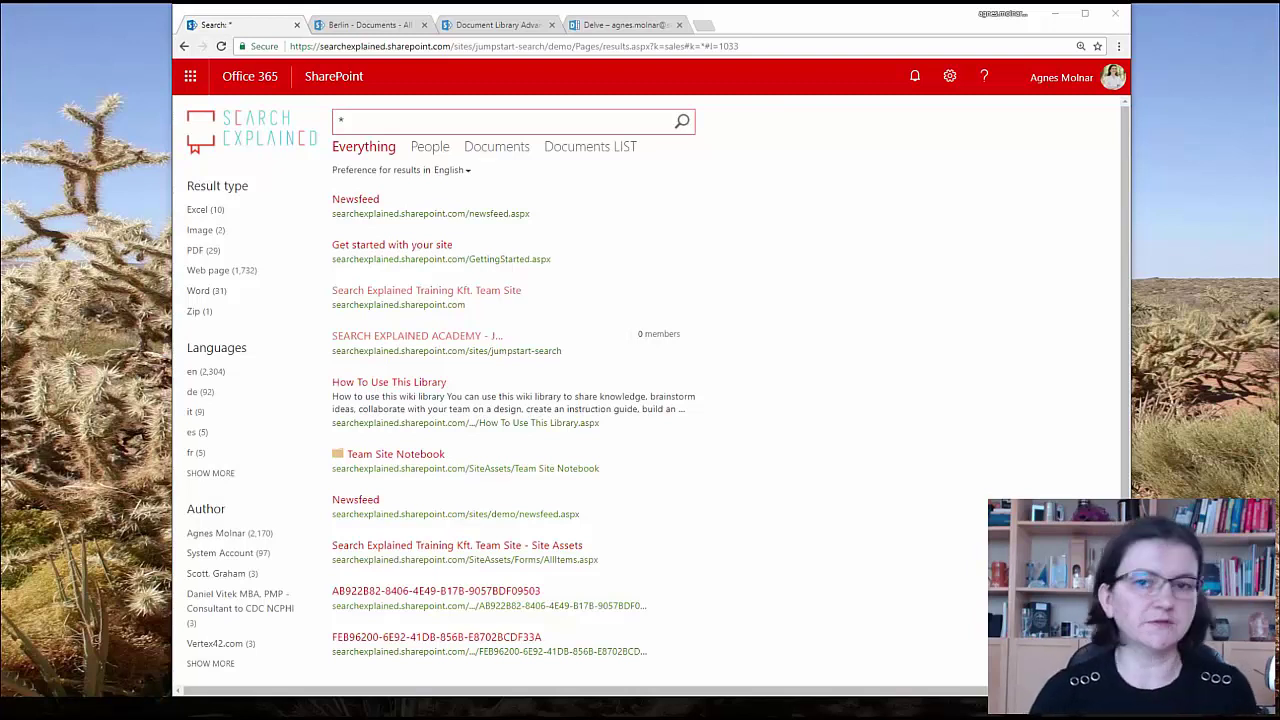
Search the search center for "sales" and restrict the results to Excel files
{"action": "left_click", "coordinate": [838, 157]}
{"action": "key", "text": "BackSpace"}
{"action": "type", "text": "sales"}
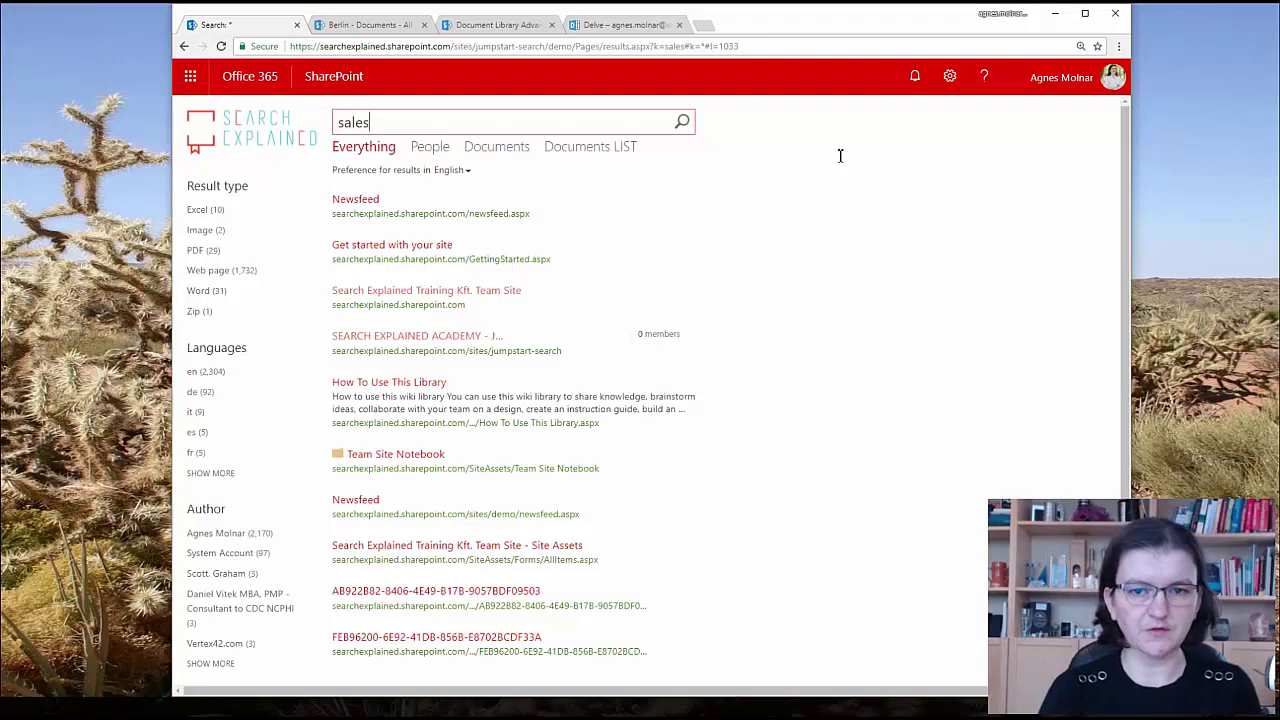
{"action": "key", "text": "Return"}
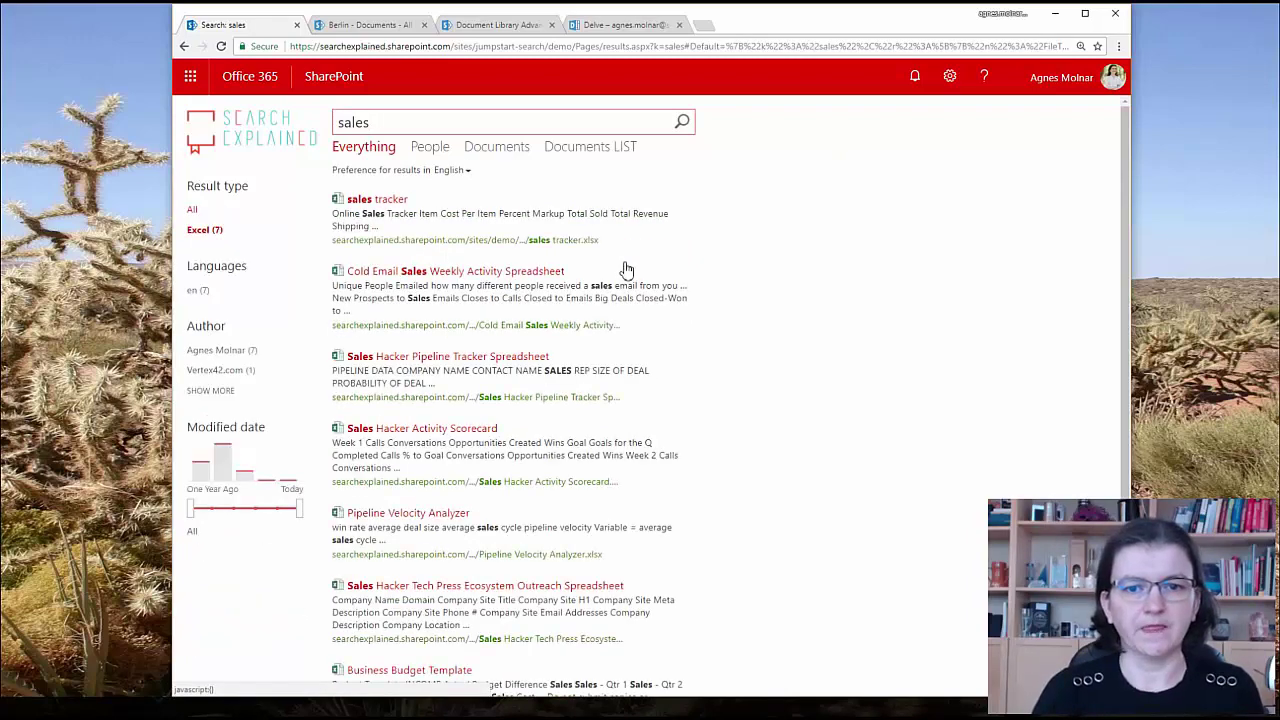
Switch to the Berlin site's Documents library and select the Cold Email Sales Weekly Activity file
{"action": "mouse_move", "coordinate": [703, 291]}
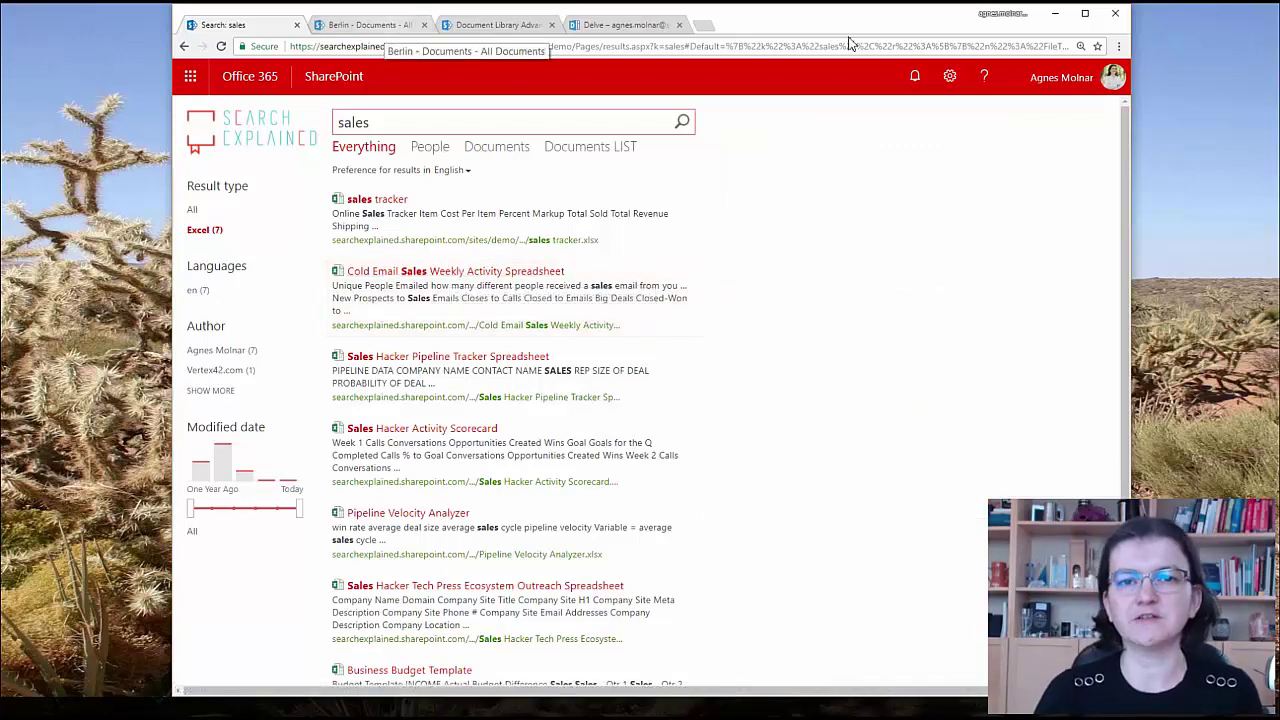
{"action": "key", "text": "ctrl+Tab"}
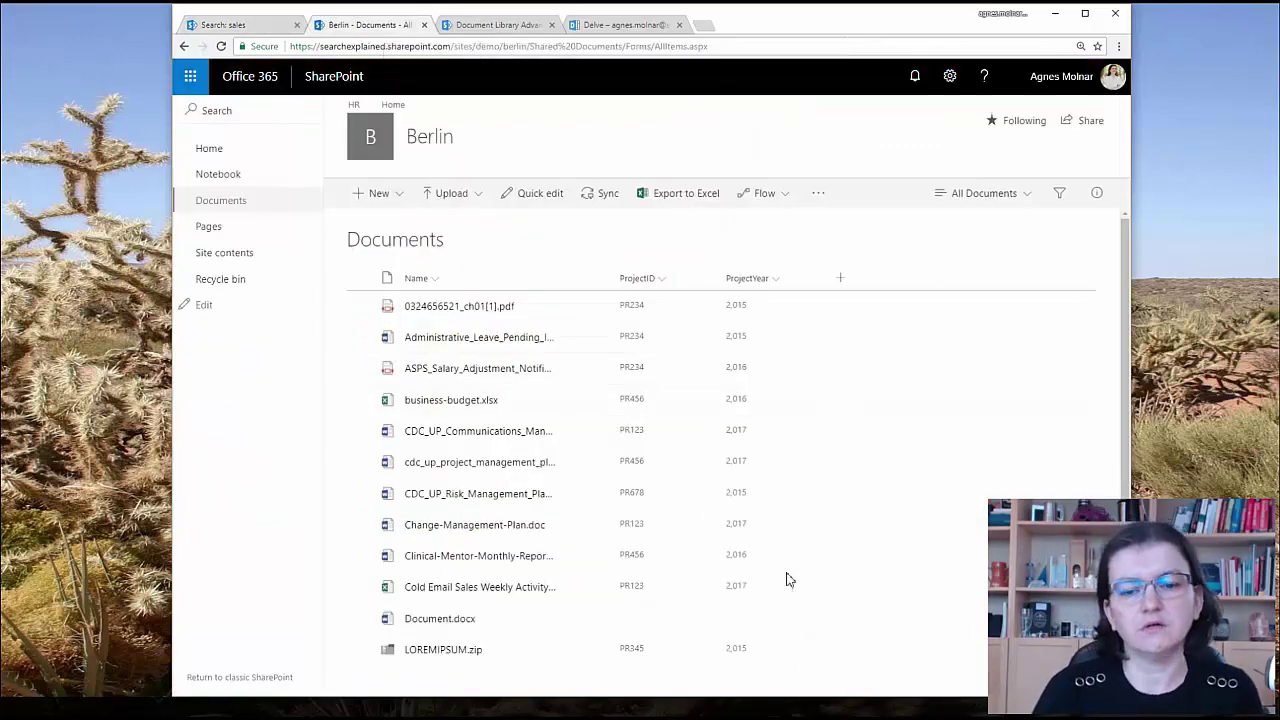
{"action": "left_click", "coordinate": [361, 586]}
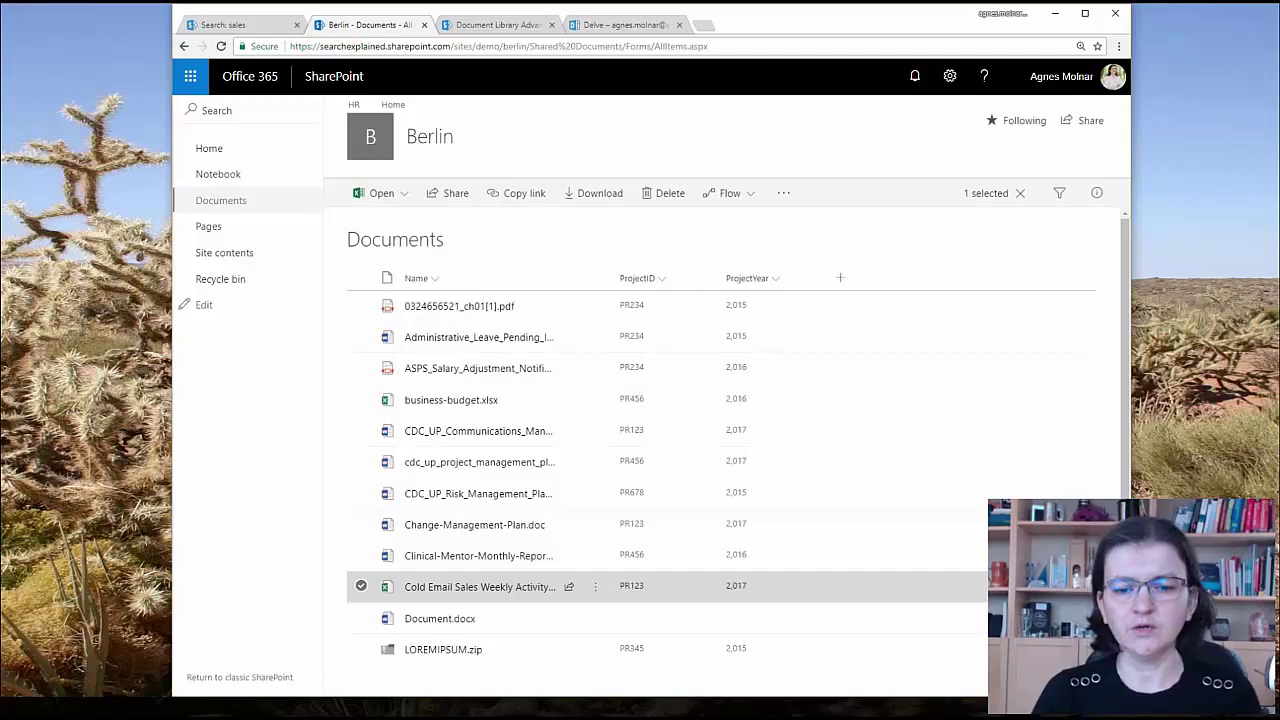
Back in the search center, search for sales -title:"Cold Email Sales Weekly Activity" and restrict the results to Excel files
{"action": "key", "text": "ctrl+1"}
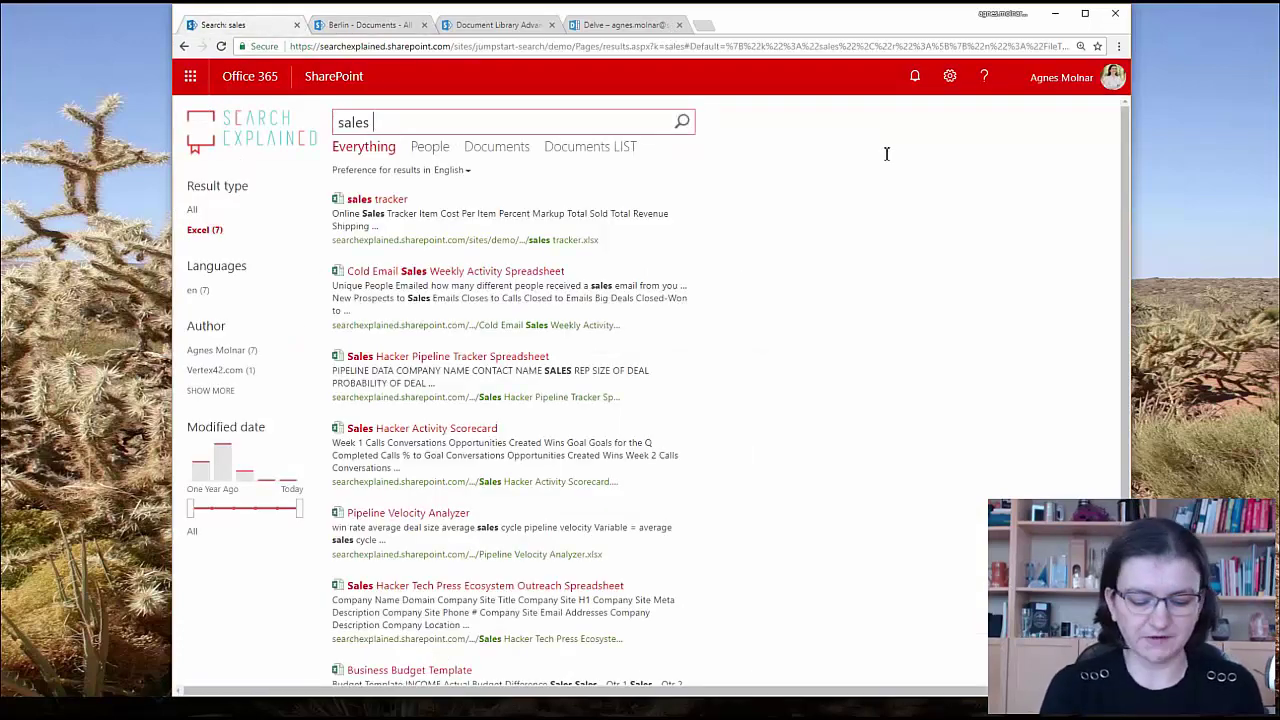
{"action": "type", "text": "-title"}
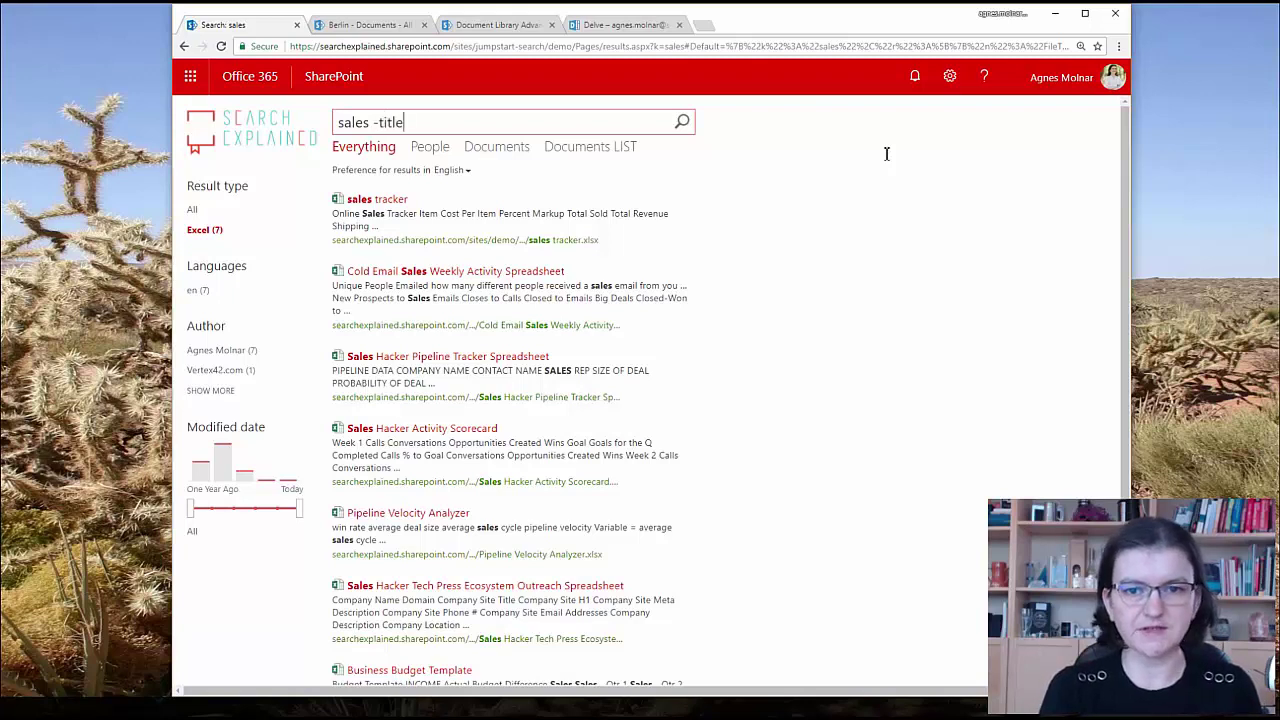
{"action": "type", "text": ":\""}
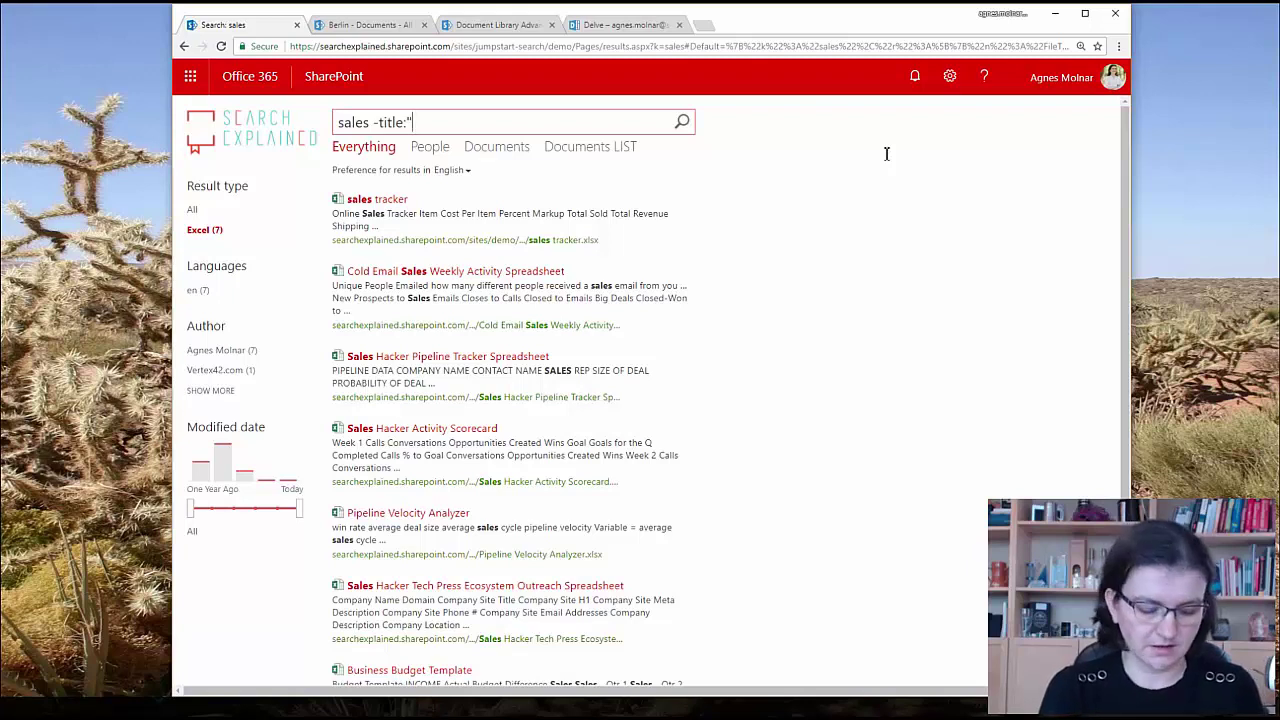
{"action": "type", "text": "Cold Email Sale"}
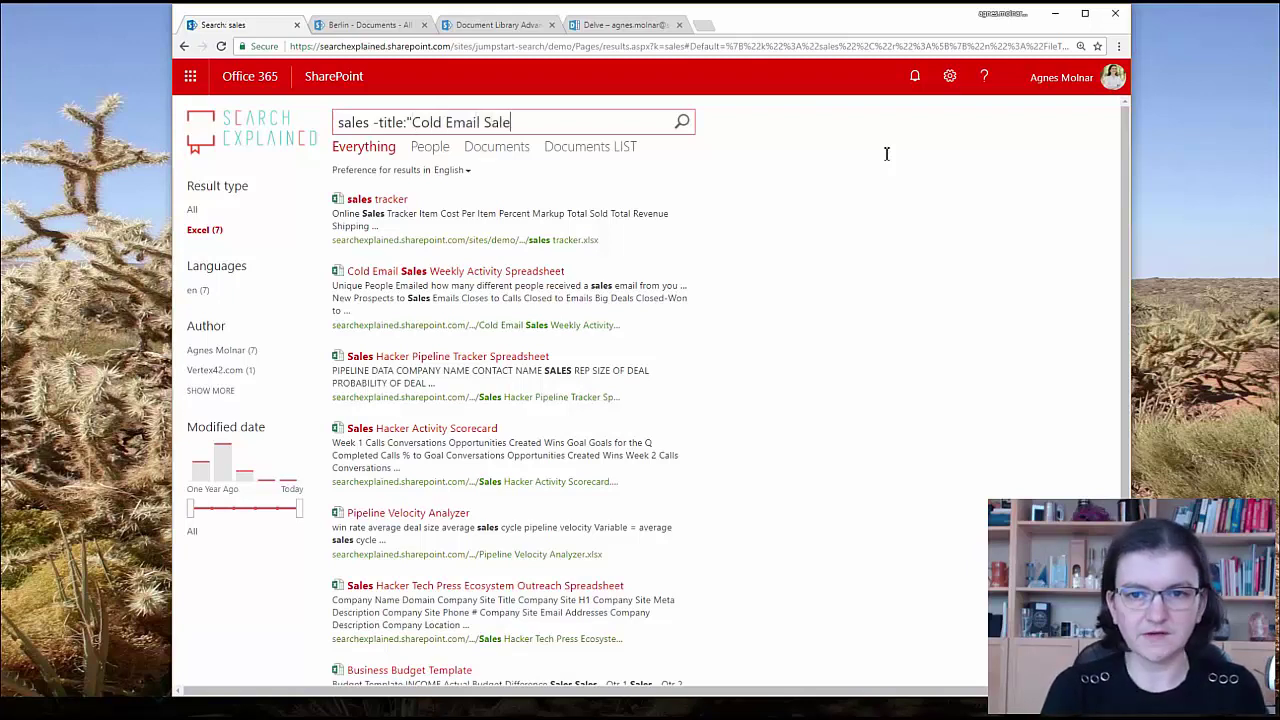
{"action": "type", "text": "s Weekly "}
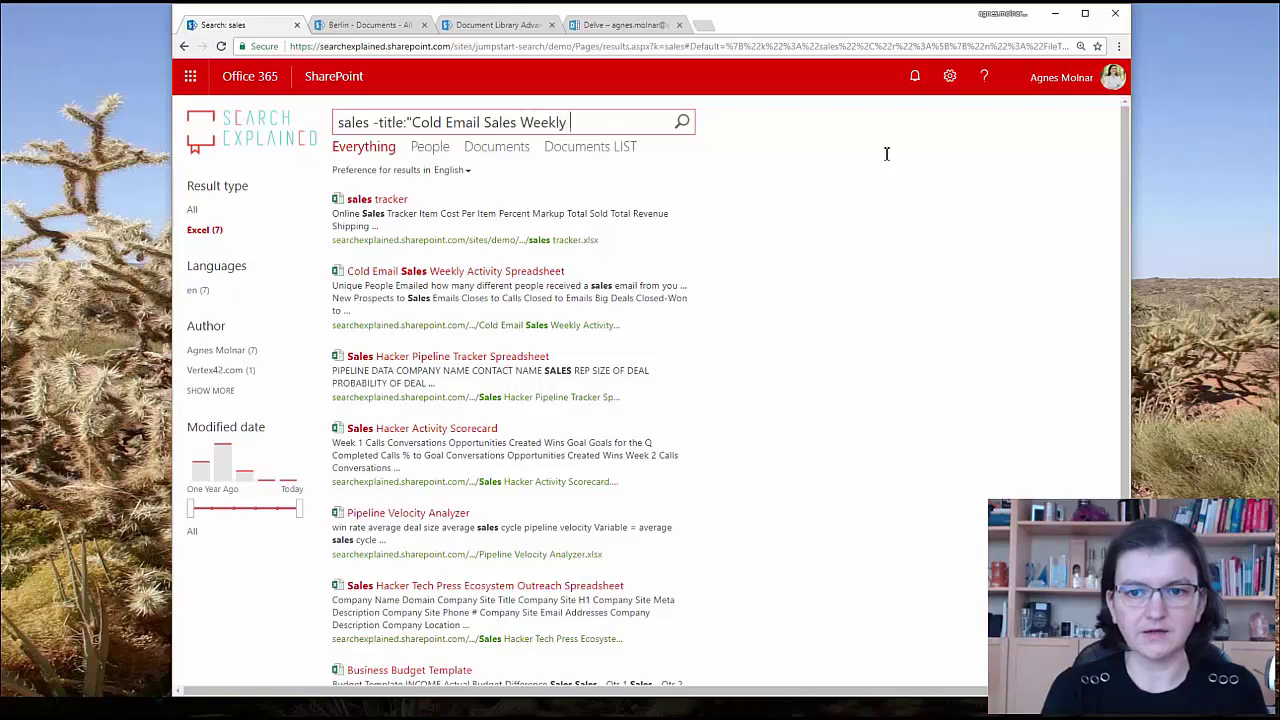
{"action": "type", "text": "Activi"}
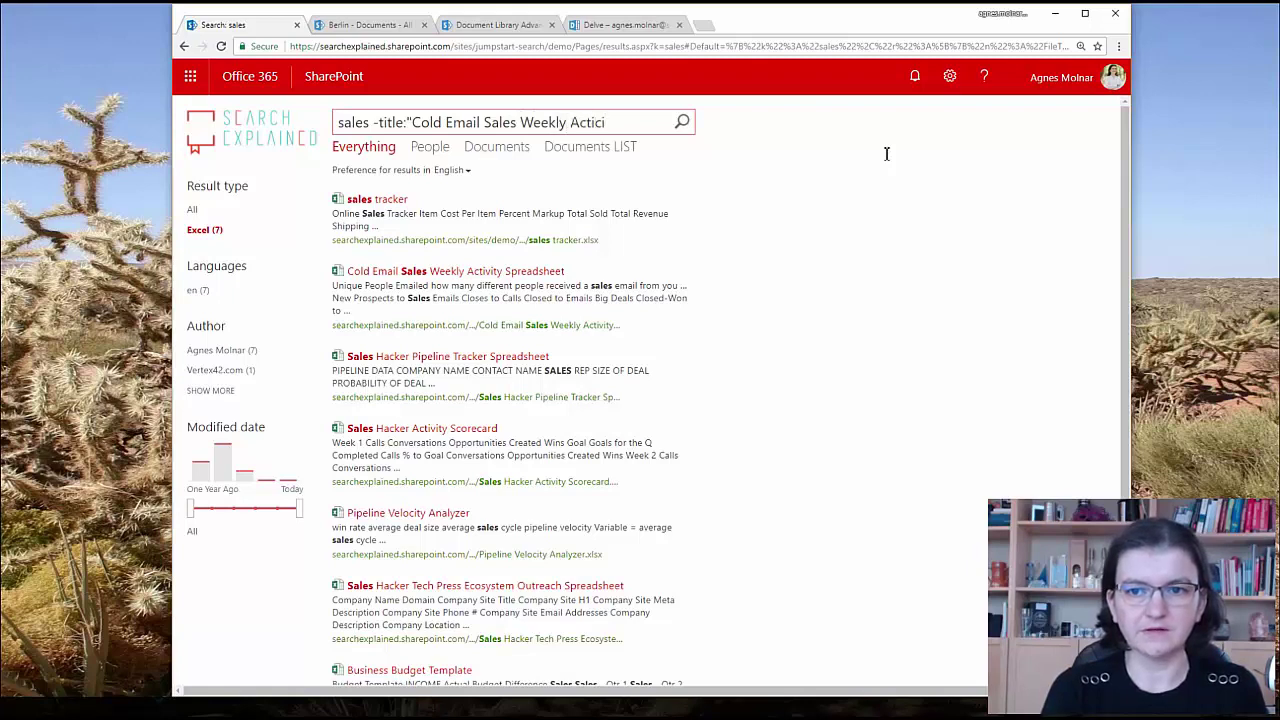
{"action": "key", "text": "BackSpace"}
{"action": "key", "text": "BackSpace"}
{"action": "type", "text": "vity\""}
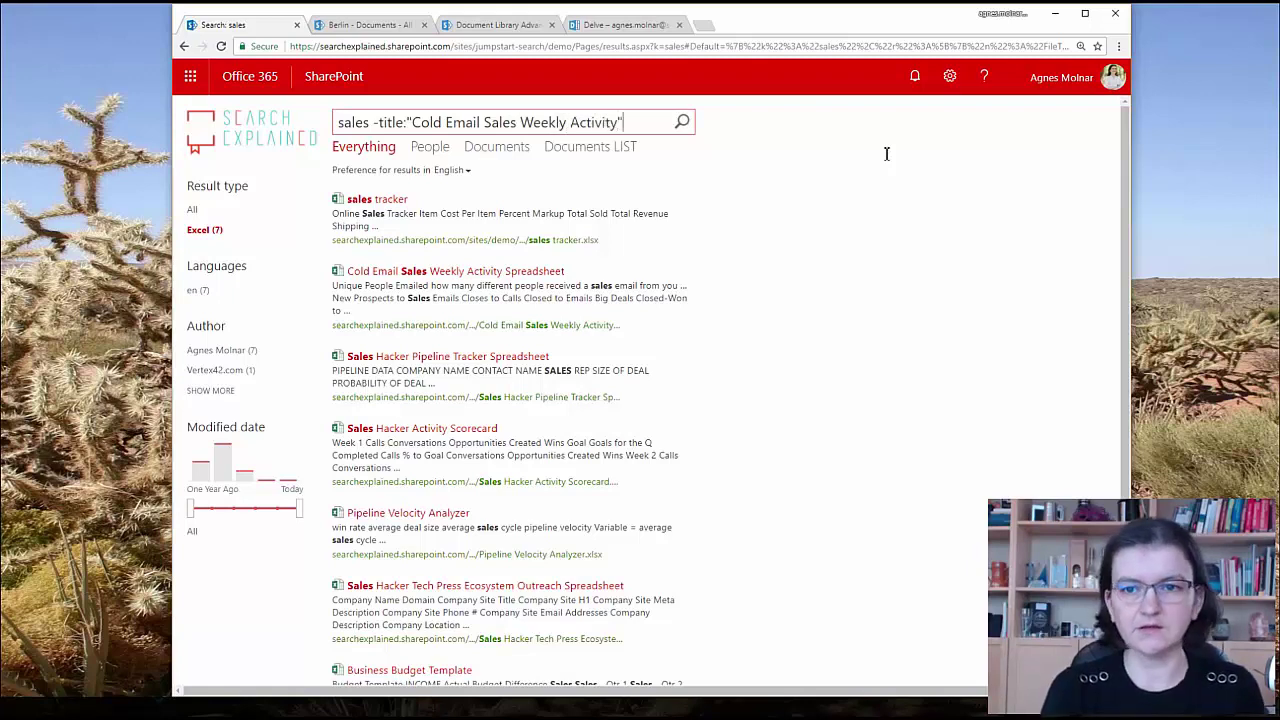
{"action": "key", "text": "Return"}
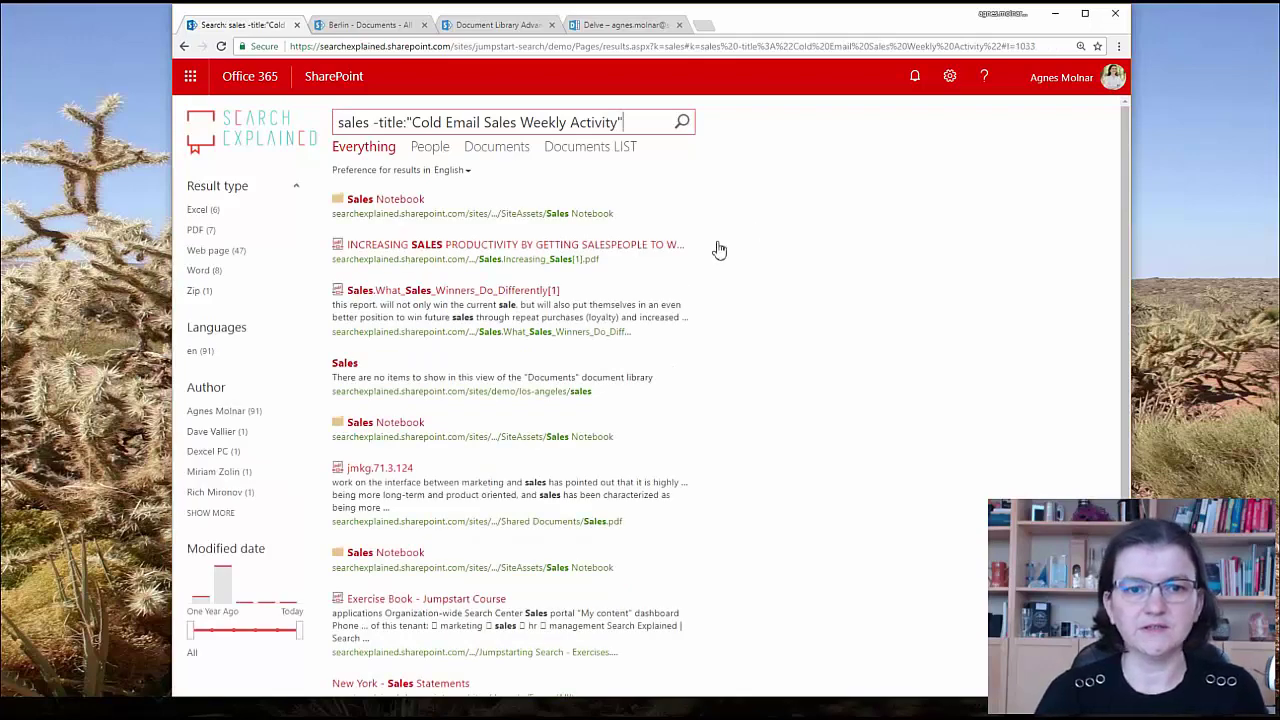
{"action": "key", "text": "Return"}
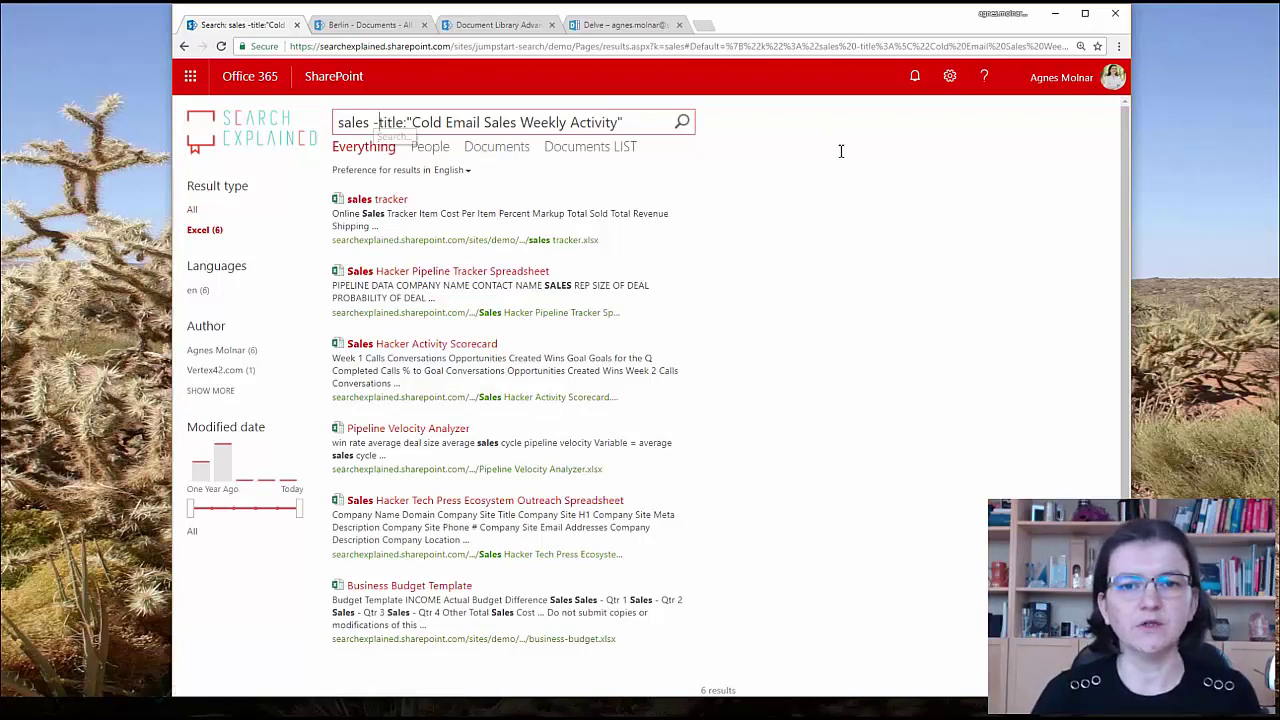
Highlight the -title:"Cold Email Sales Weekly Activity" exclusion within the search query
{"action": "key", "text": "shift+Right"}
{"action": "key", "text": "shift+Right"}
{"action": "key", "text": "shift+Right"}
{"action": "key", "text": "shift+Left"}
{"action": "key", "text": "shift+Left"}
{"action": "key", "text": "shift+Left"}
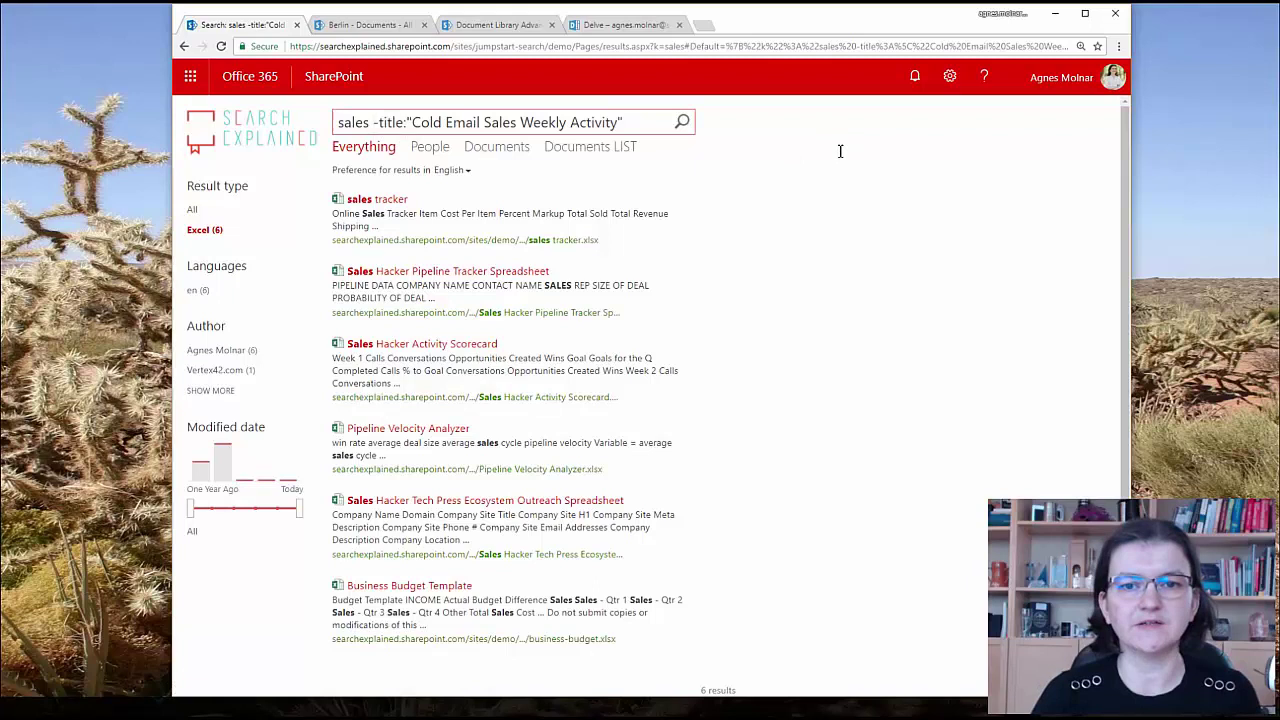
{"action": "key", "text": "shift+Left"}
{"action": "key", "text": "shift+End"}
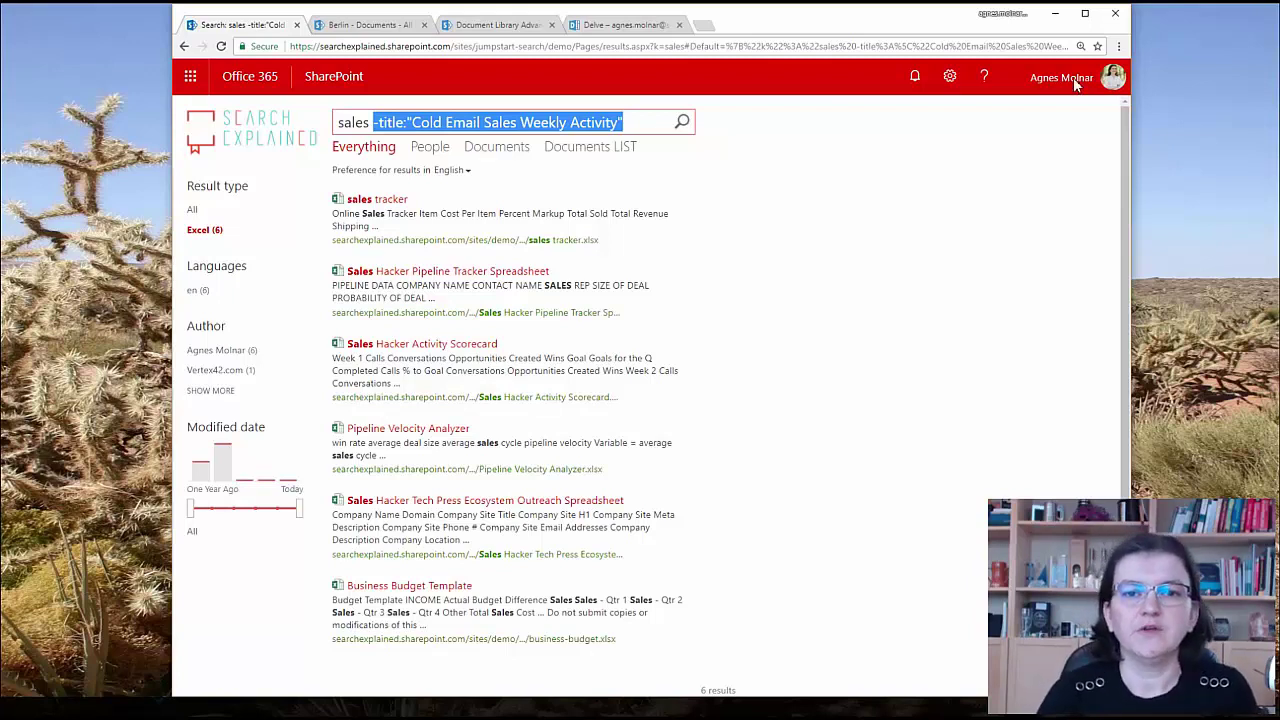
In the advanced settings of Berlin's Documents library, choose No for allowing its items to appear in search results
{"action": "key", "text": "ctrl+Tab"}
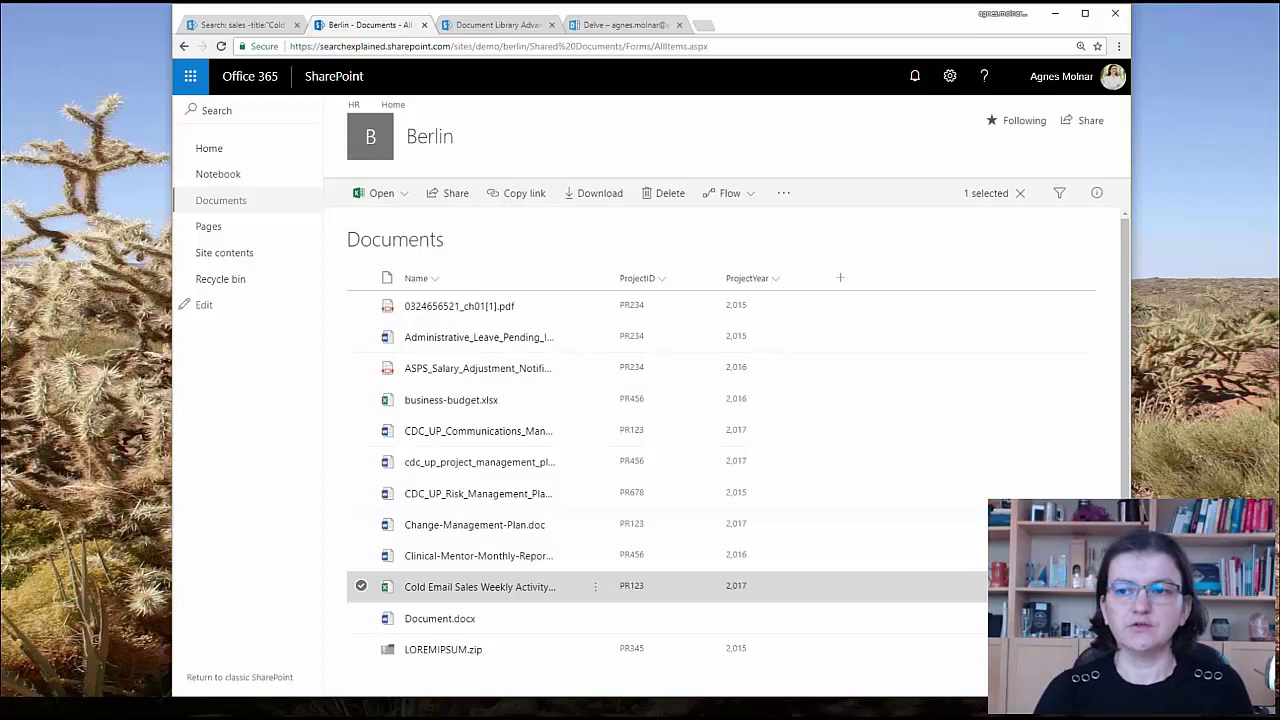
{"action": "left_click", "coordinate": [950, 76]}
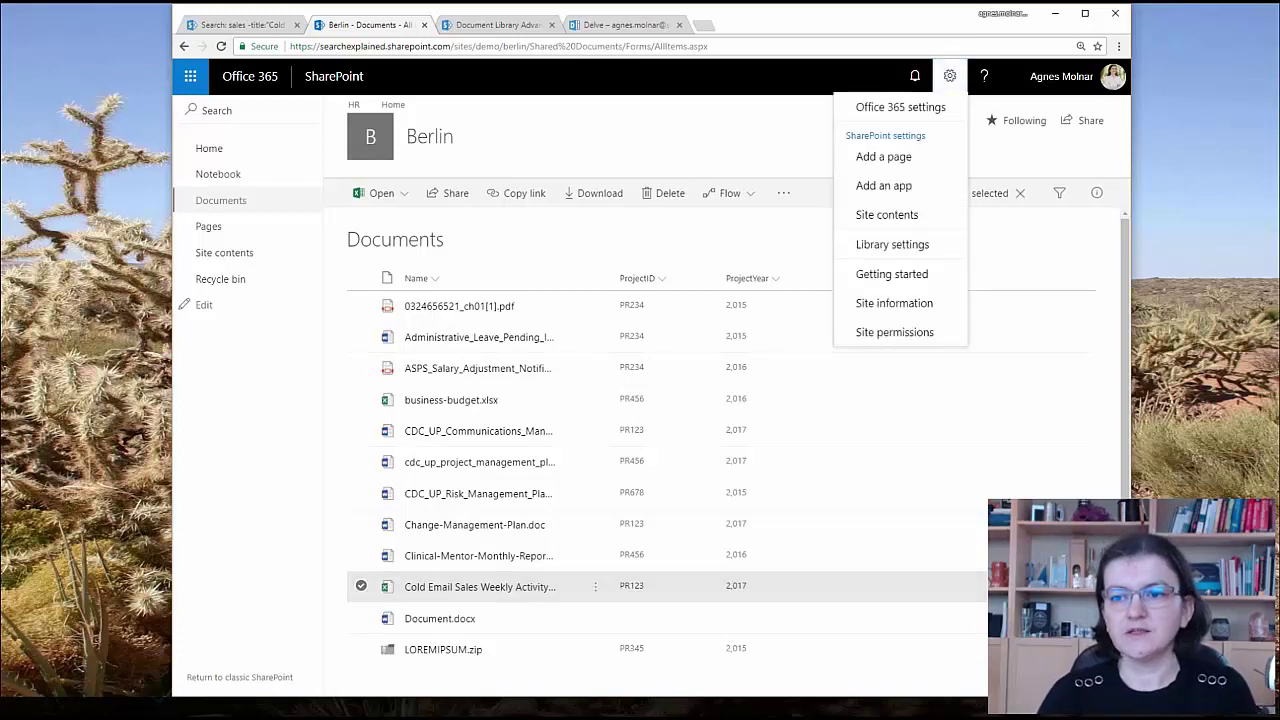
{"action": "left_click", "coordinate": [886, 246]}
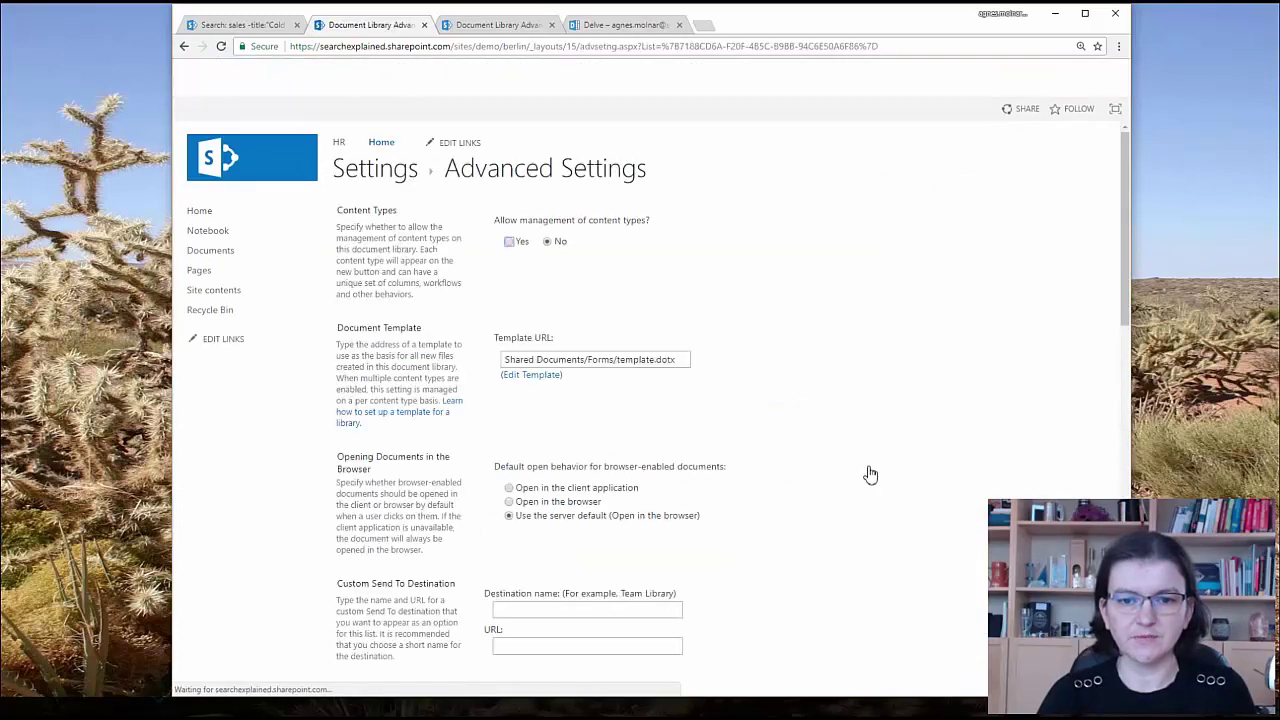
{"action": "scroll", "coordinate": [868, 472], "scroll_direction": "down", "scroll_amount": 5}
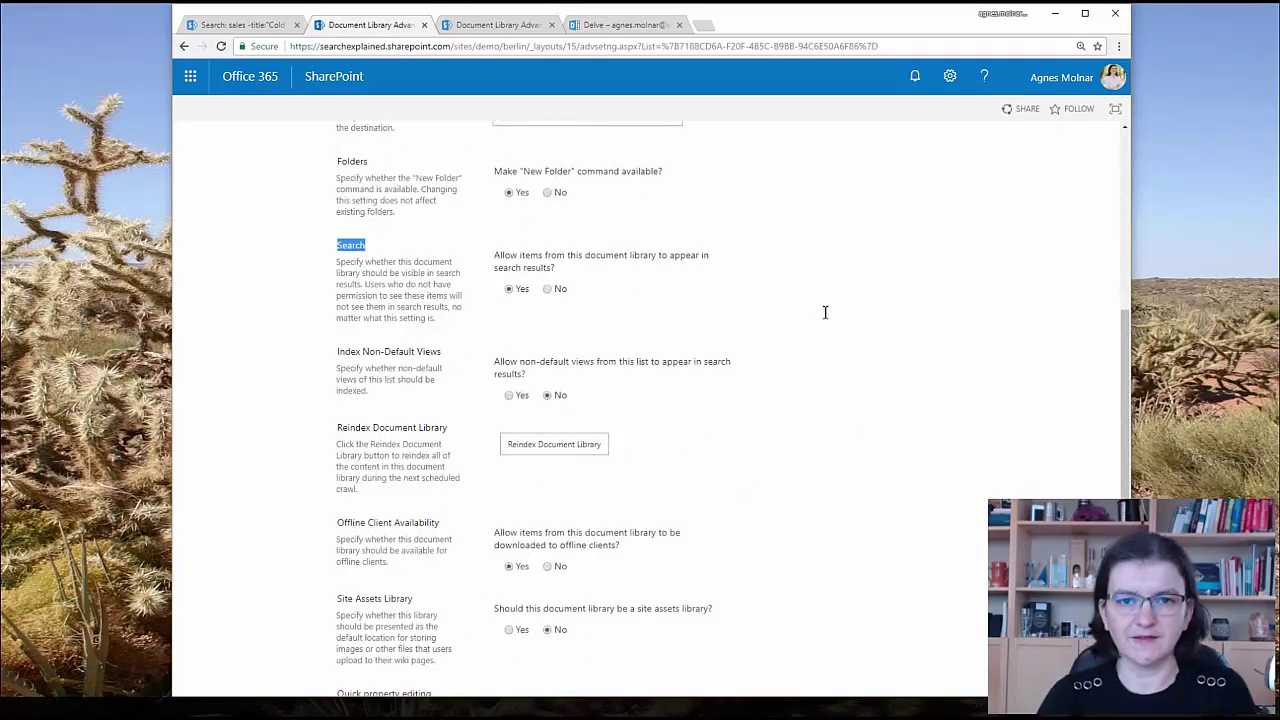
{"action": "left_click", "coordinate": [875, 314]}
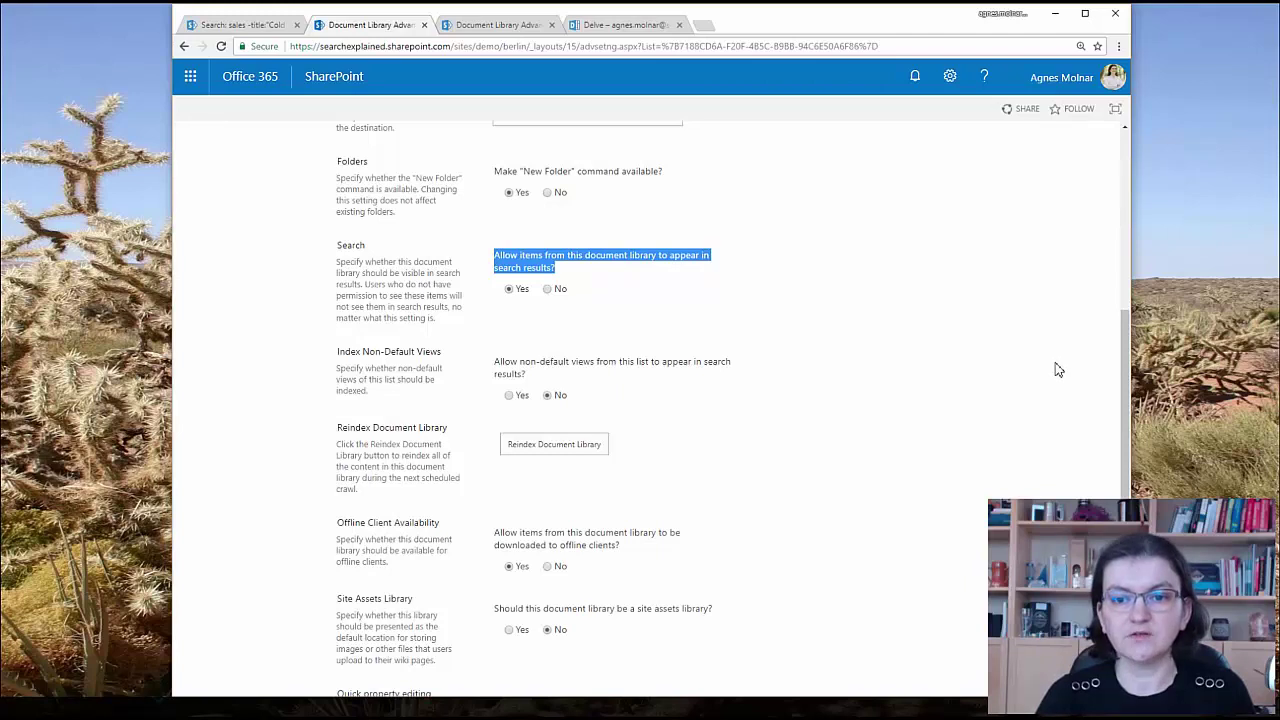
{"action": "key", "text": "Right"}
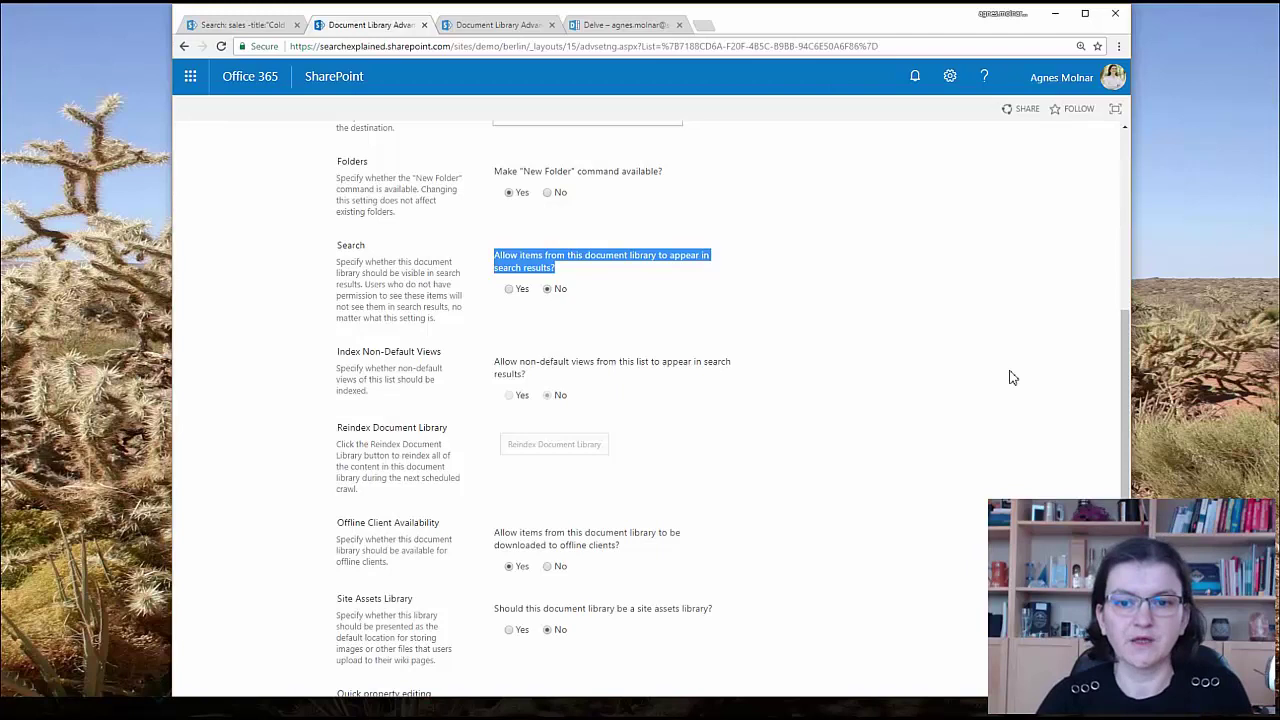
{"action": "left_click", "coordinate": [1010, 377]}
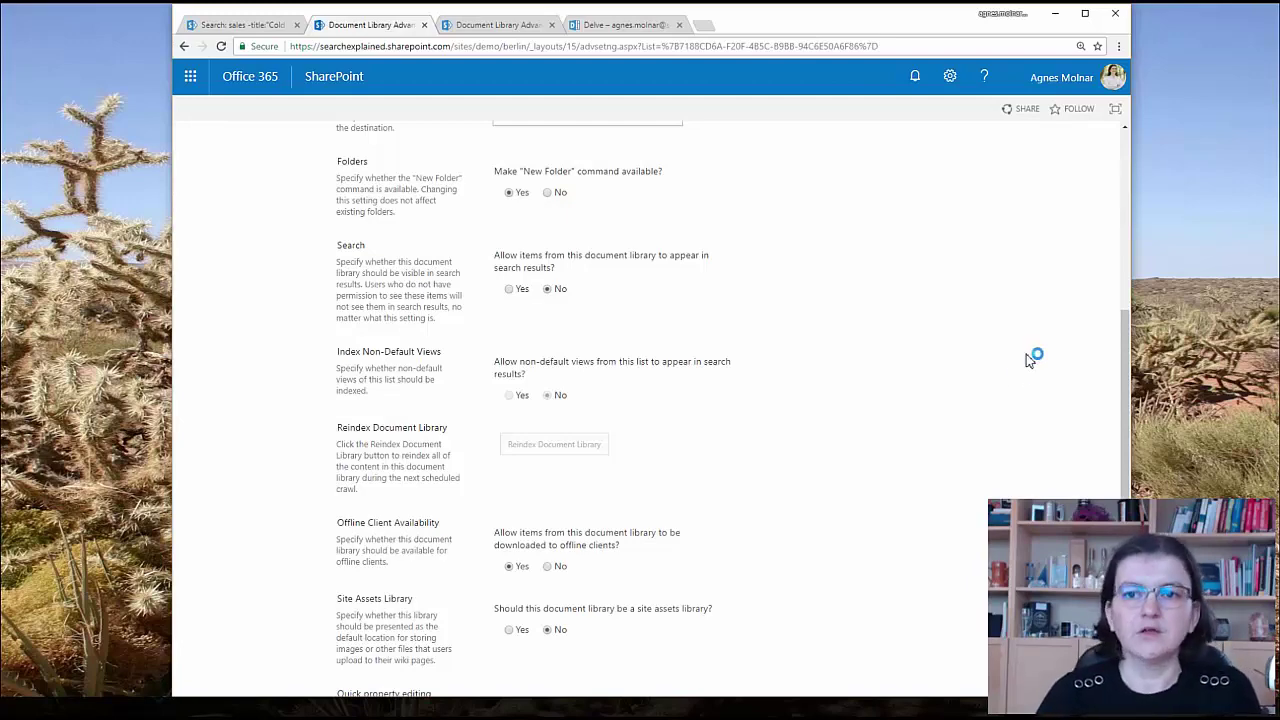
View the recent documents page in Delve and return to the Berlin library's advanced settings
{"action": "key", "text": "ctrl+4"}
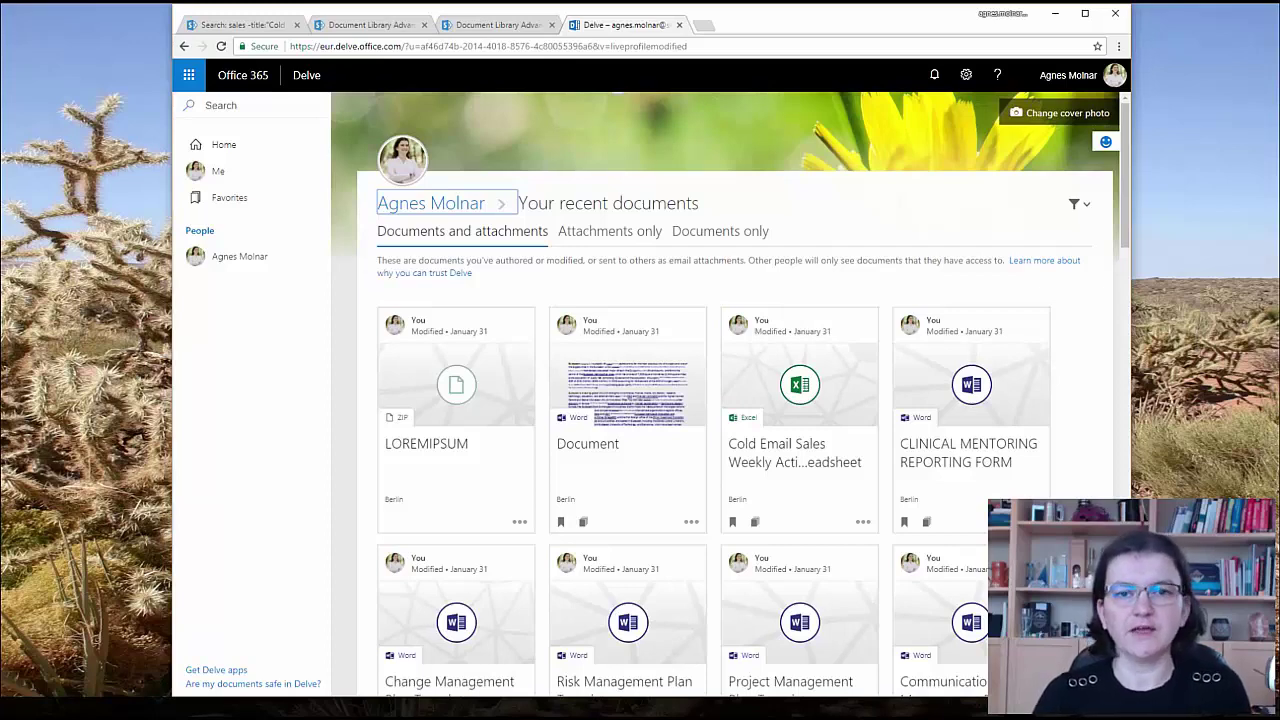
{"action": "key", "text": "ctrl+2"}
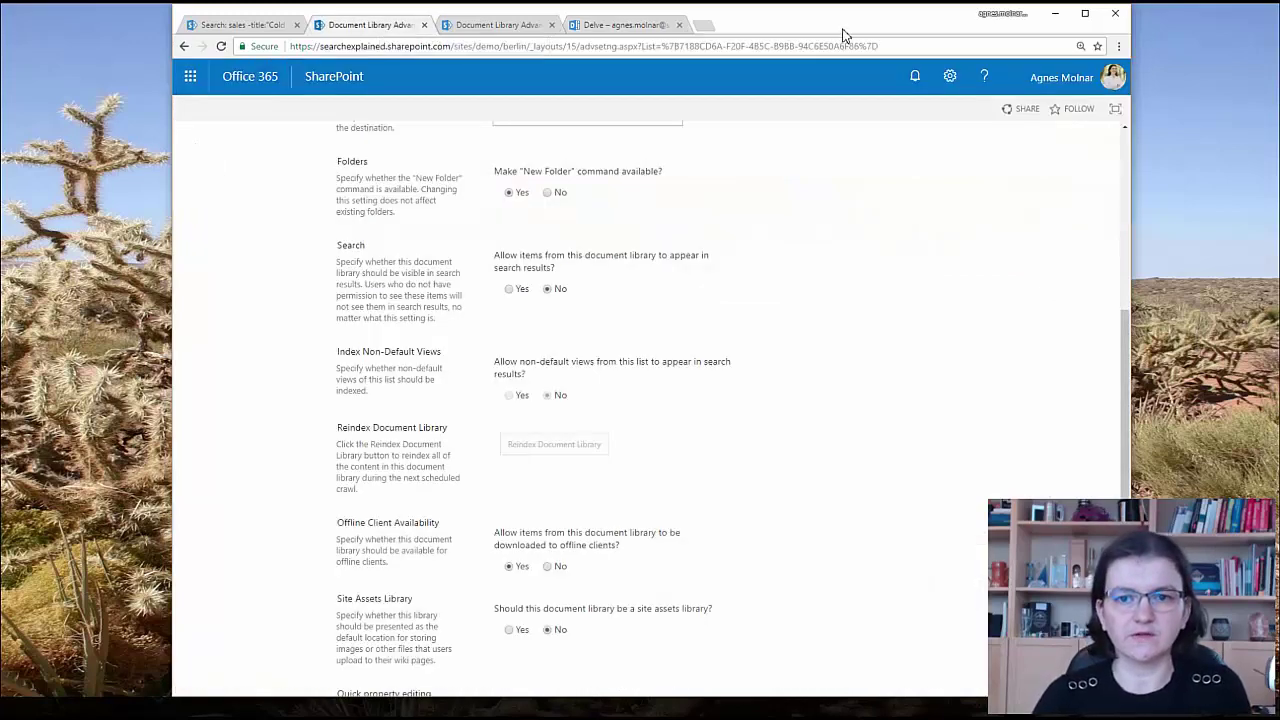
Leave the advanced settings and add the HideFromDelve column to the All Documents view of Berlin's Documents library
{"action": "scroll", "coordinate": [894, 210], "scroll_direction": "up", "scroll_amount": 5}
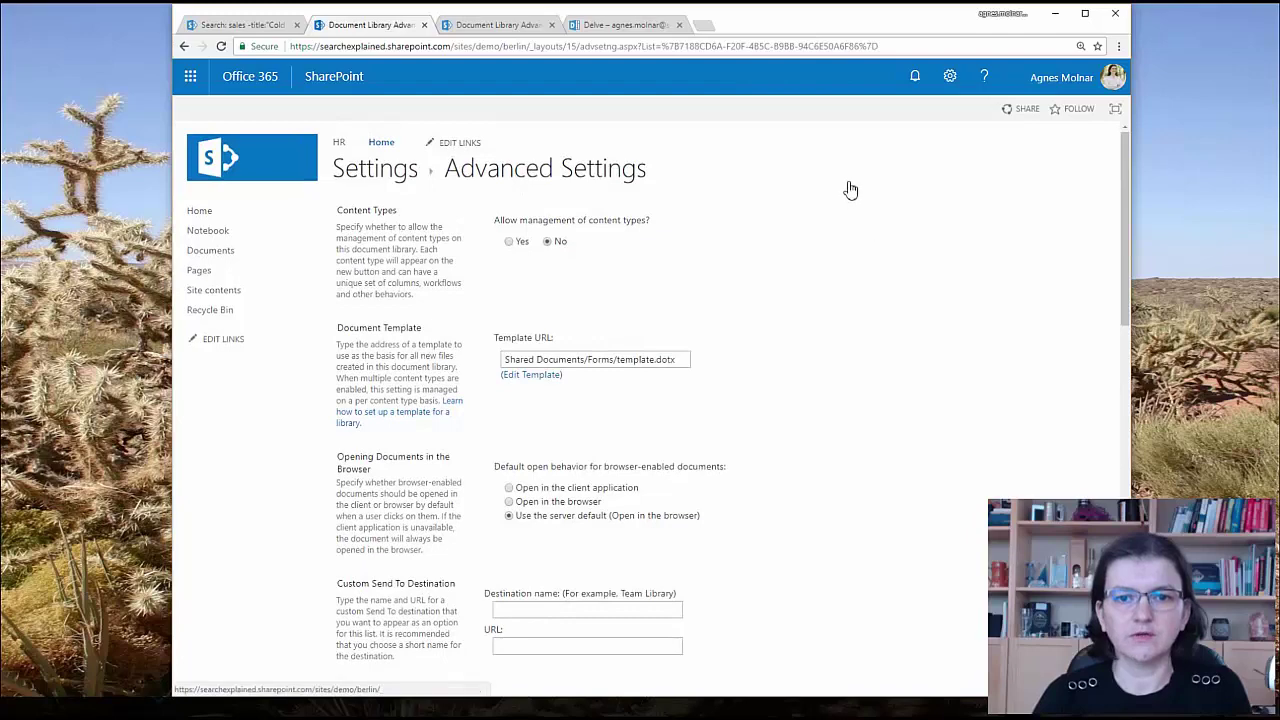
{"action": "key", "text": "alt+Left"}
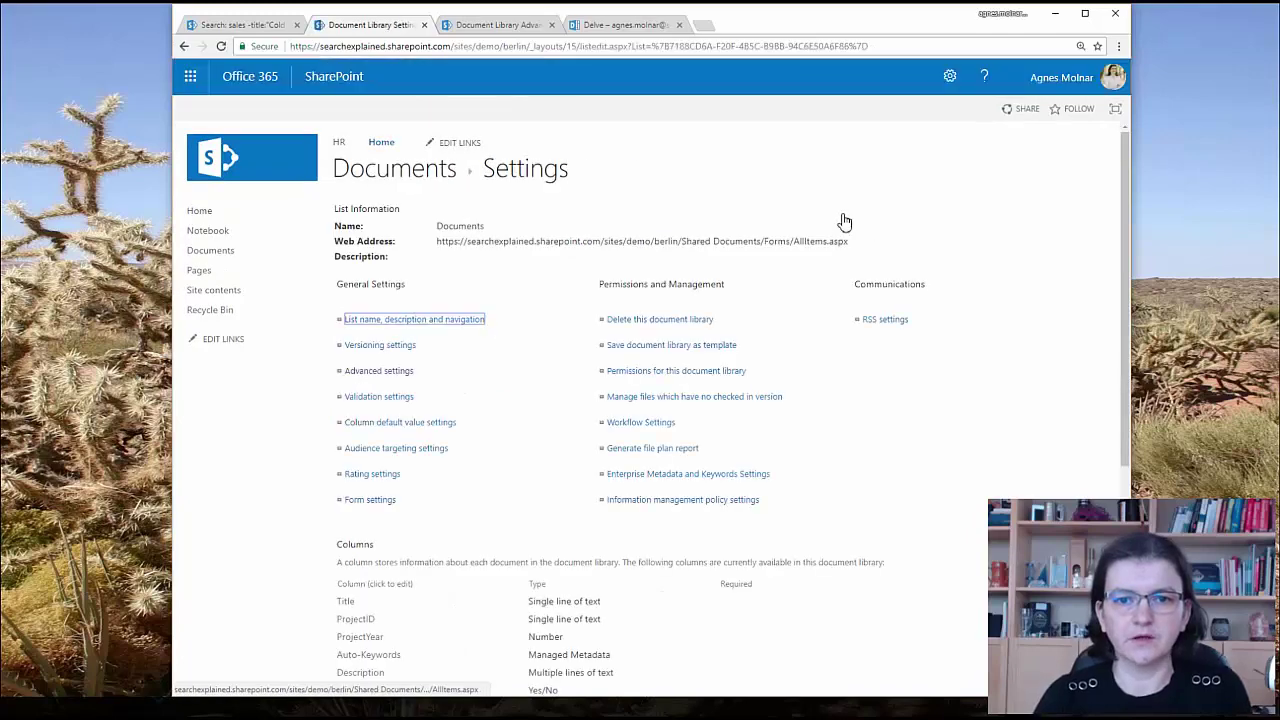
{"action": "left_click", "coordinate": [844, 221]}
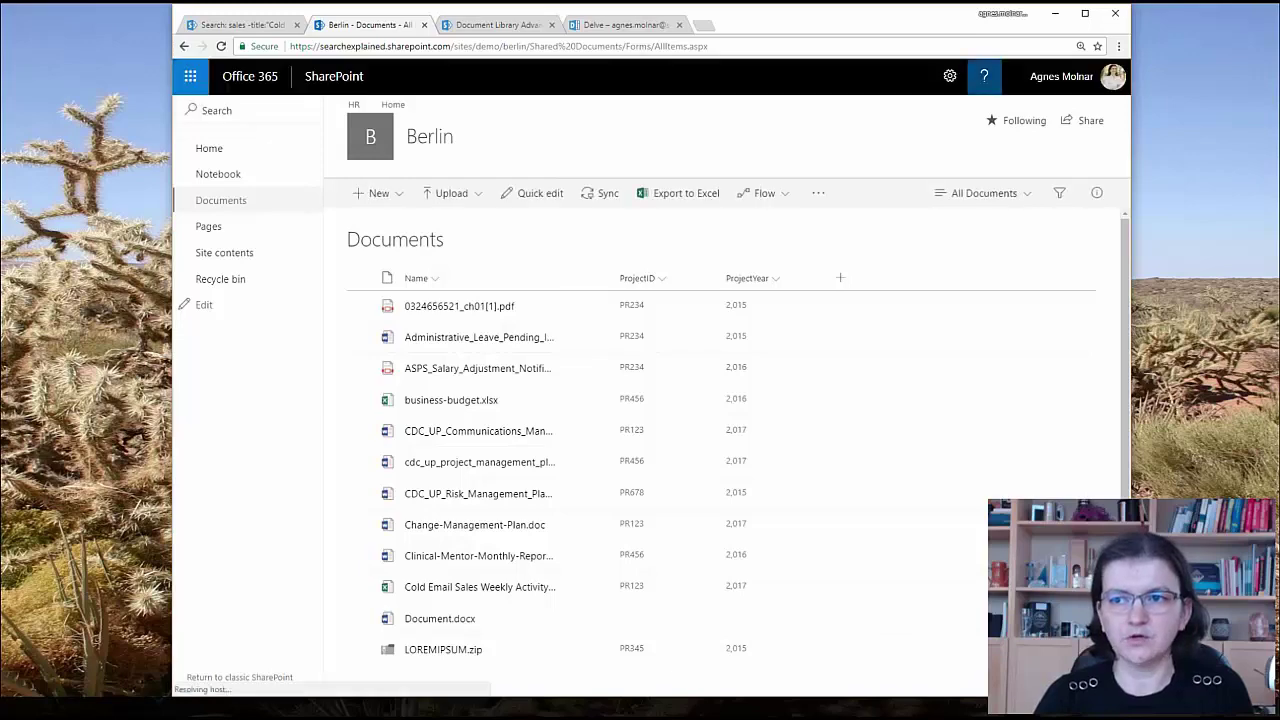
{"action": "left_click", "coordinate": [949, 76]}
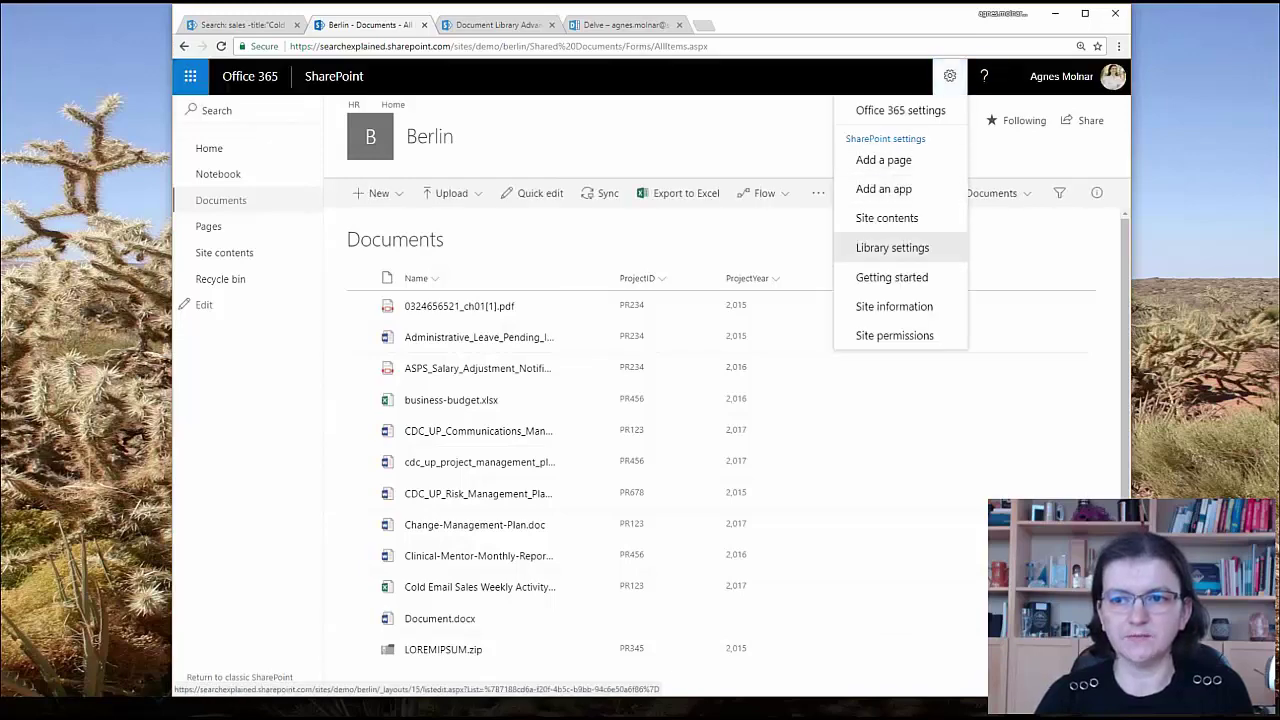
{"action": "left_click", "coordinate": [892, 247]}
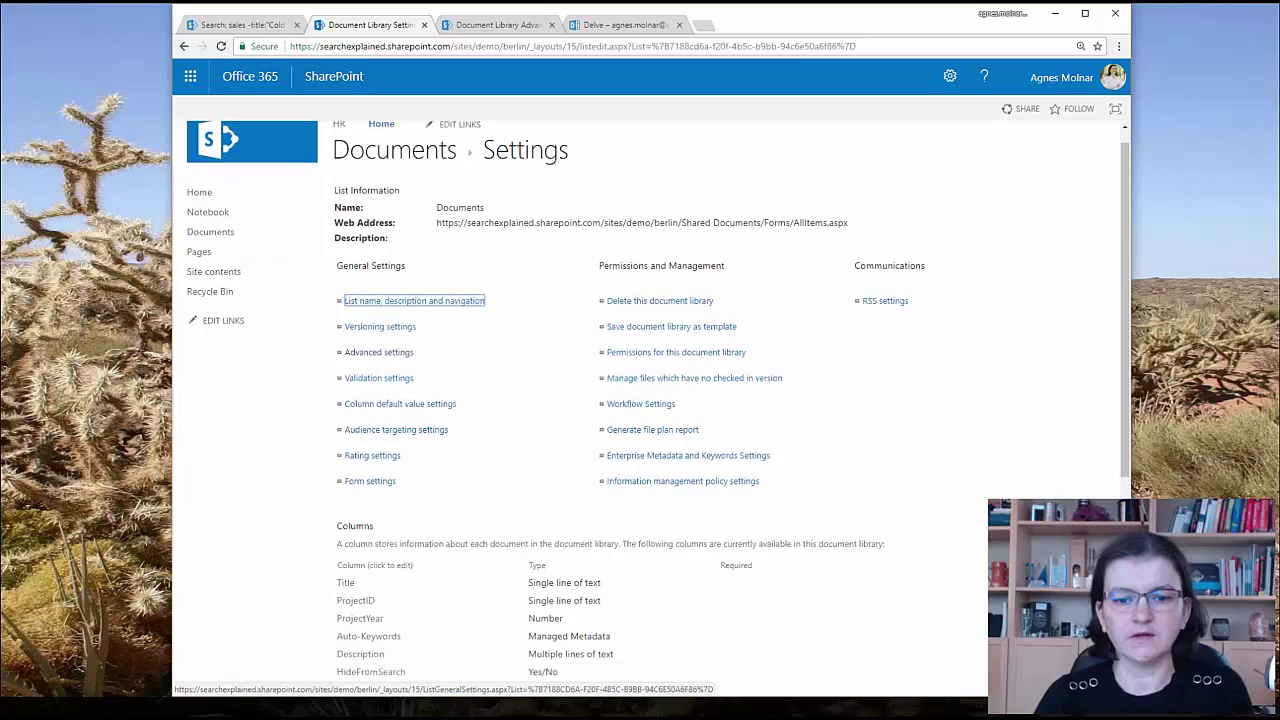
{"action": "scroll", "coordinate": [650, 400], "scroll_direction": "down", "scroll_amount": 3}
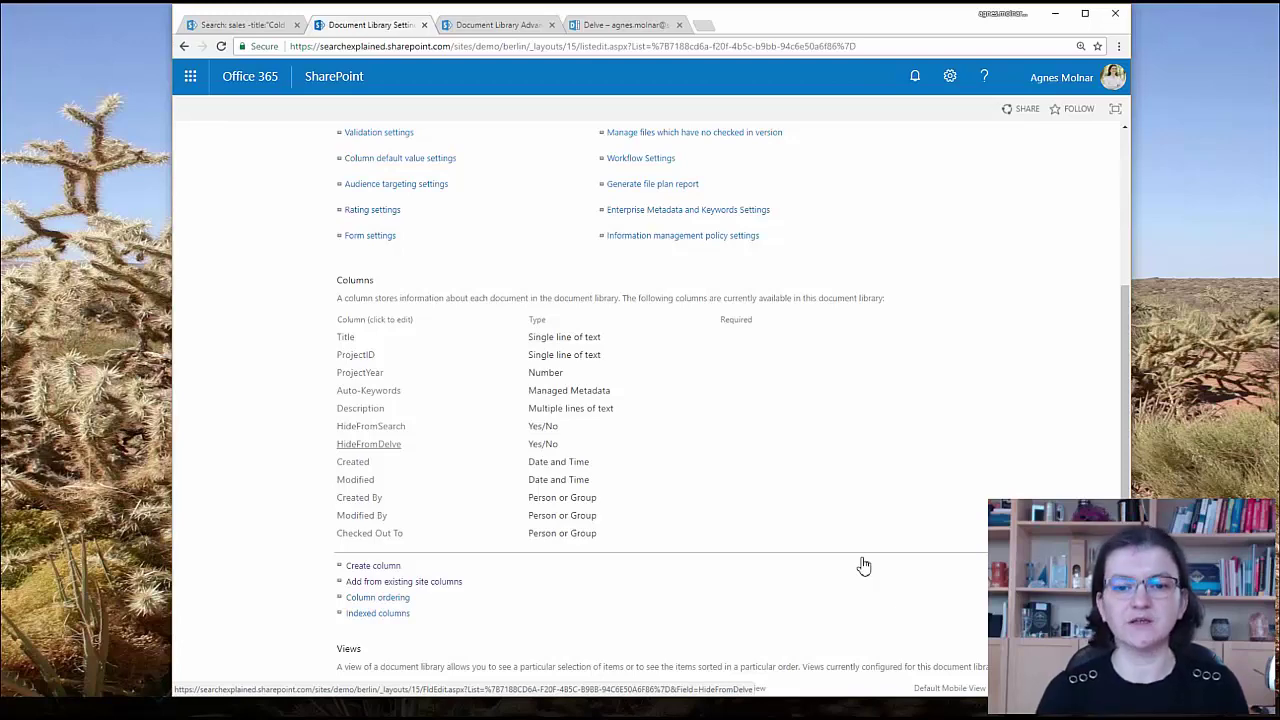
{"action": "scroll", "coordinate": [860, 563], "scroll_direction": "down", "scroll_amount": 2}
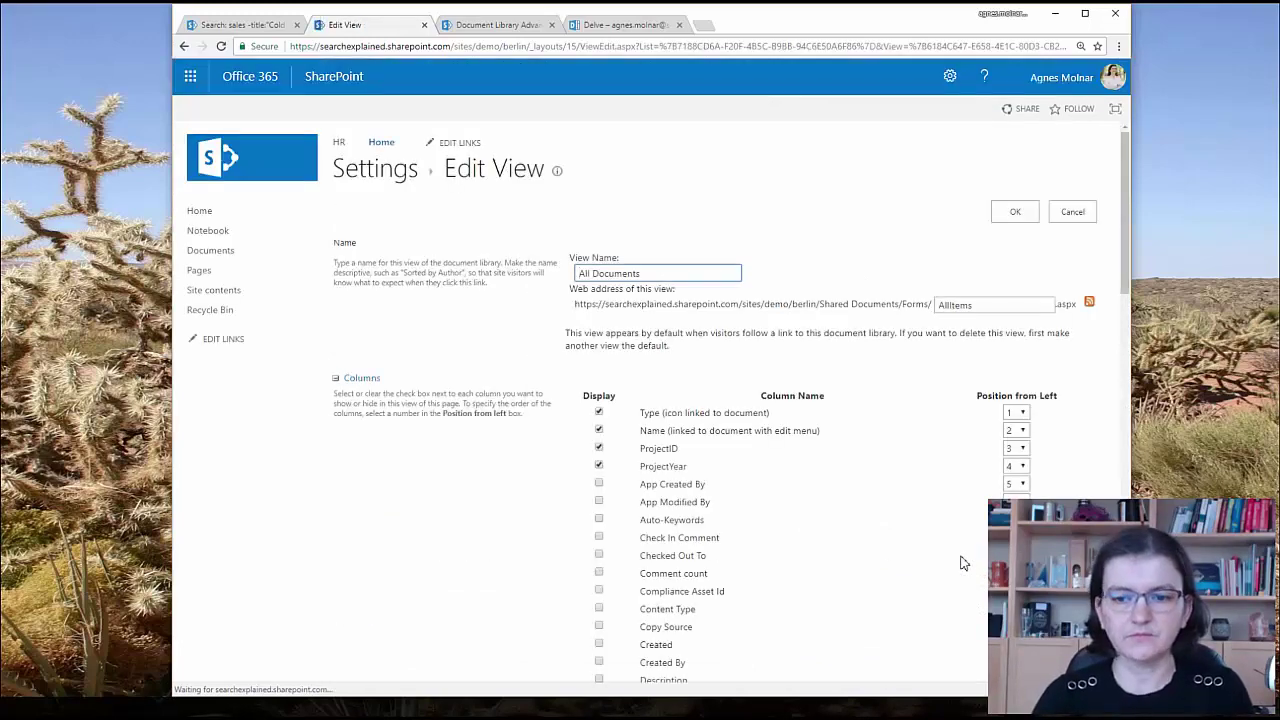
{"action": "scroll", "coordinate": [960, 563], "scroll_direction": "down", "scroll_amount": 5}
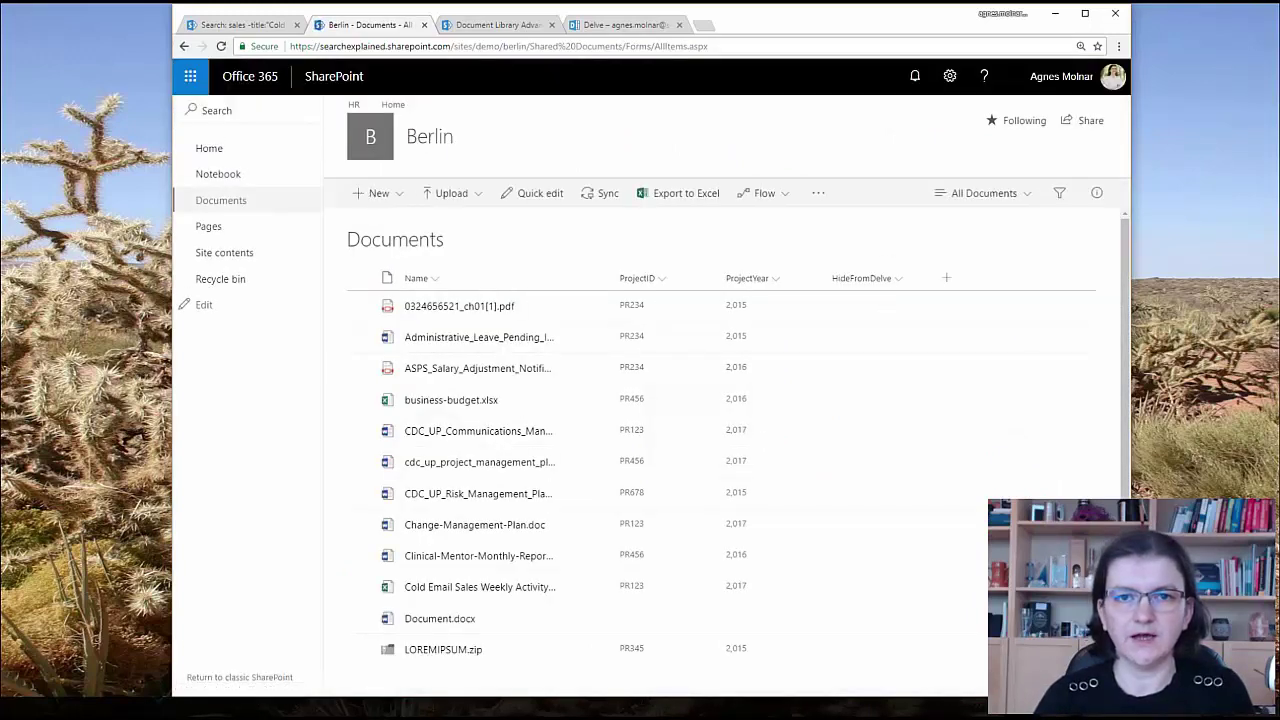
Set HideFromDelve to Yes in the properties of the Cold Email Sales Weekly Activity Spreadsheet and close its details
{"action": "scroll", "coordinate": [700, 450], "scroll_direction": "down", "scroll_amount": 1}
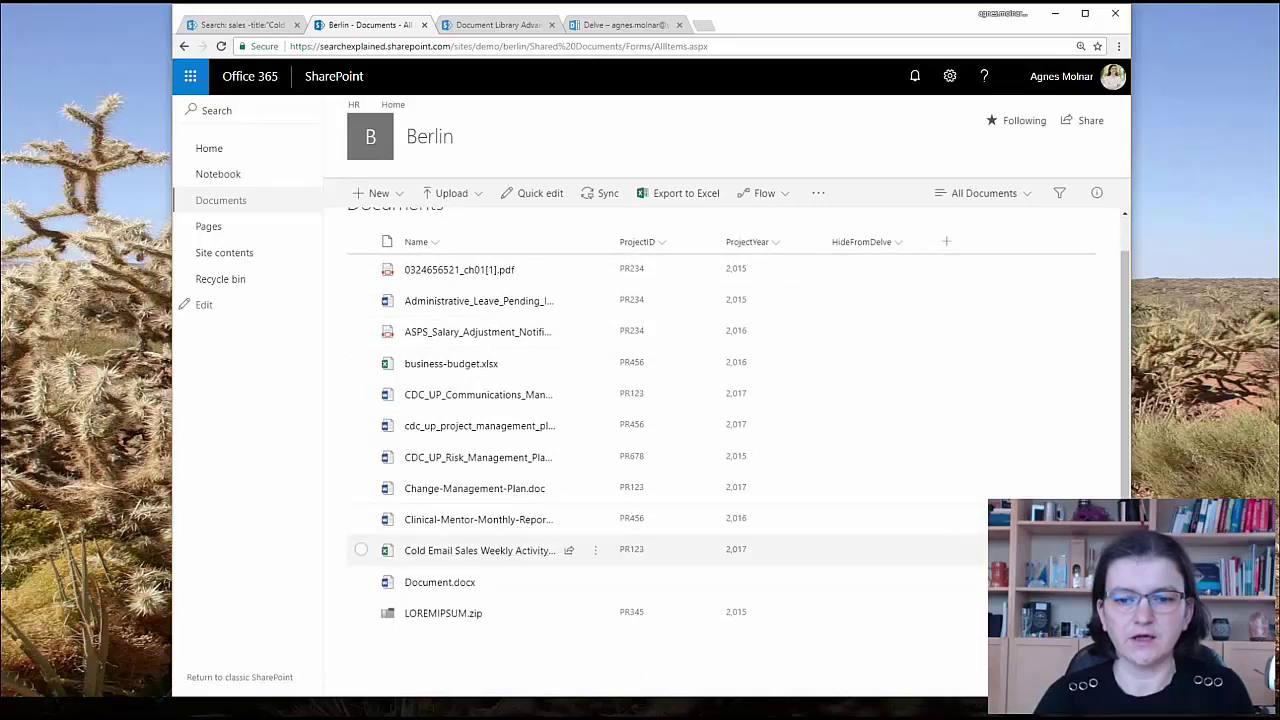
{"action": "key", "text": "space"}
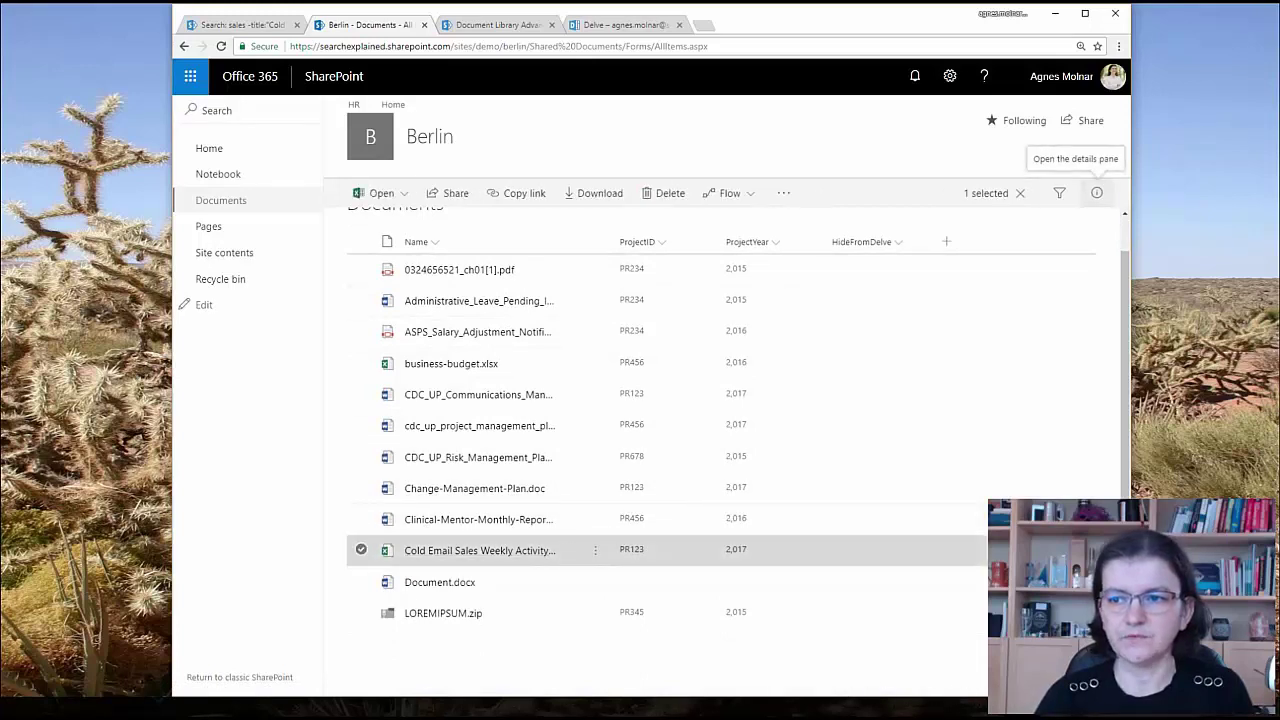
{"action": "left_click", "coordinate": [1097, 193]}
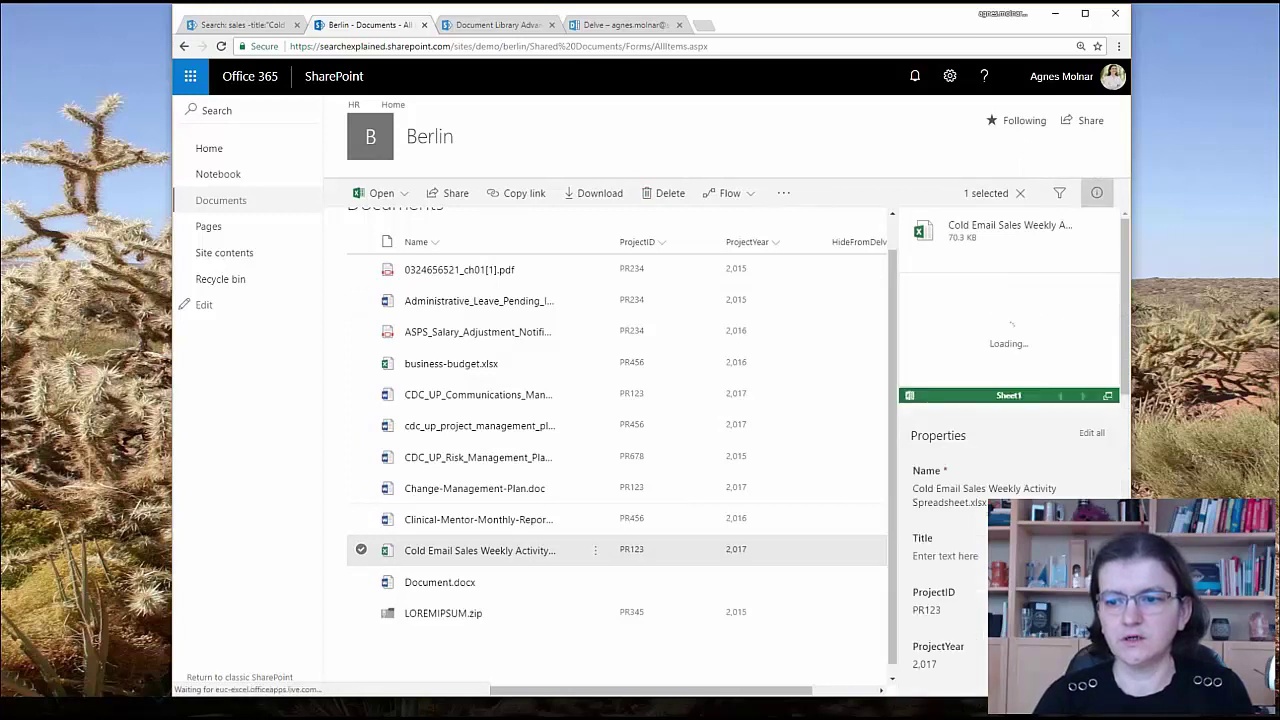
{"action": "scroll", "coordinate": [1010, 400], "scroll_direction": "down", "scroll_amount": 2}
{"action": "scroll", "coordinate": [1010, 400], "scroll_direction": "down", "scroll_amount": 2}
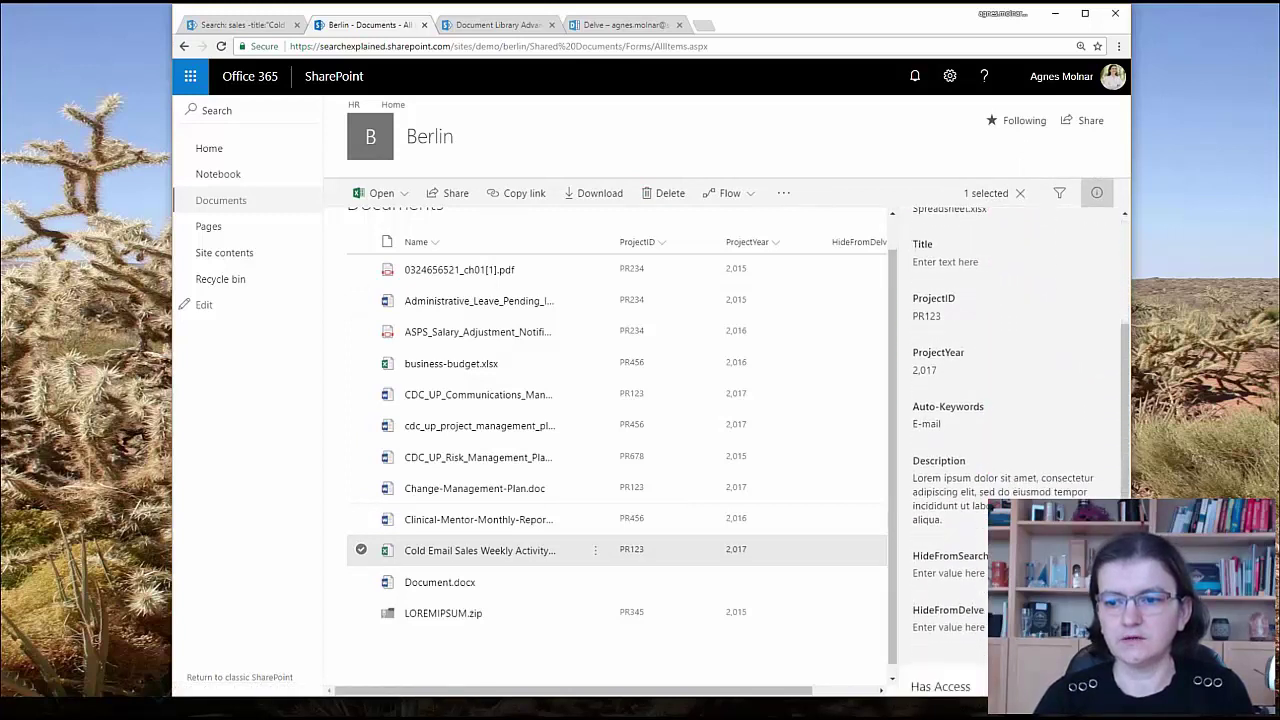
{"action": "left_click", "coordinate": [948, 525]}
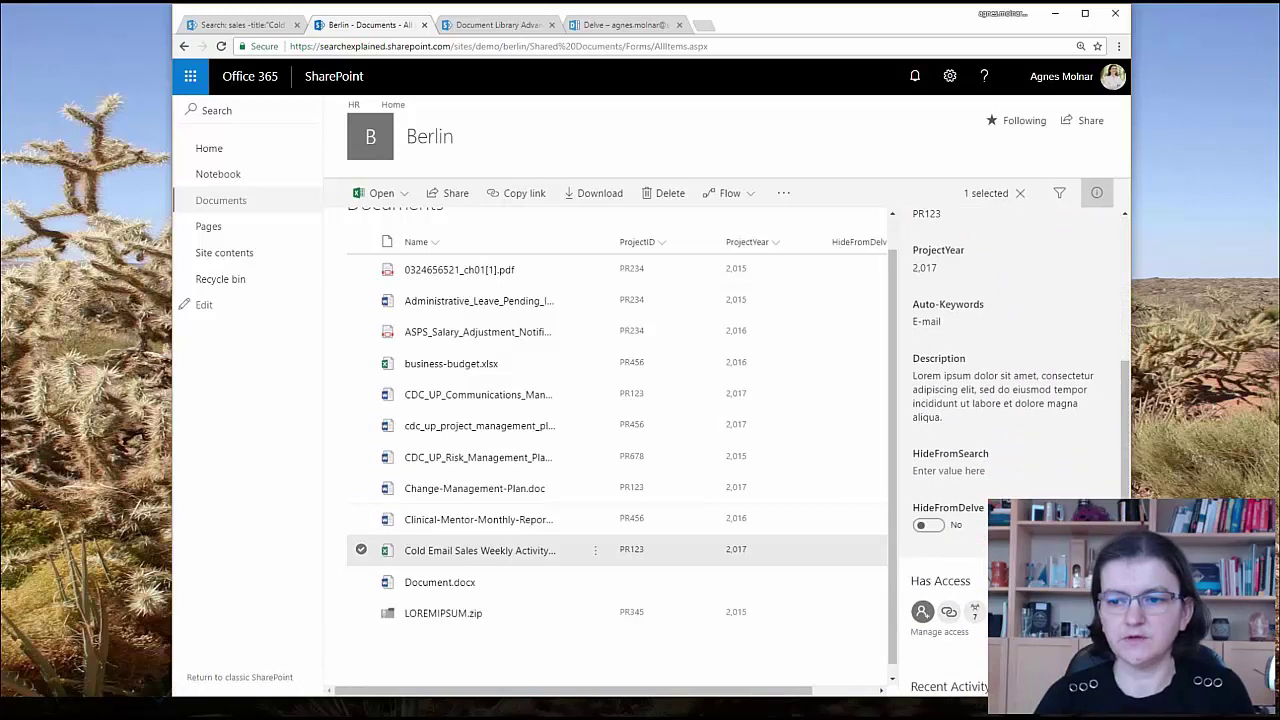
{"action": "left_click", "coordinate": [927, 525]}
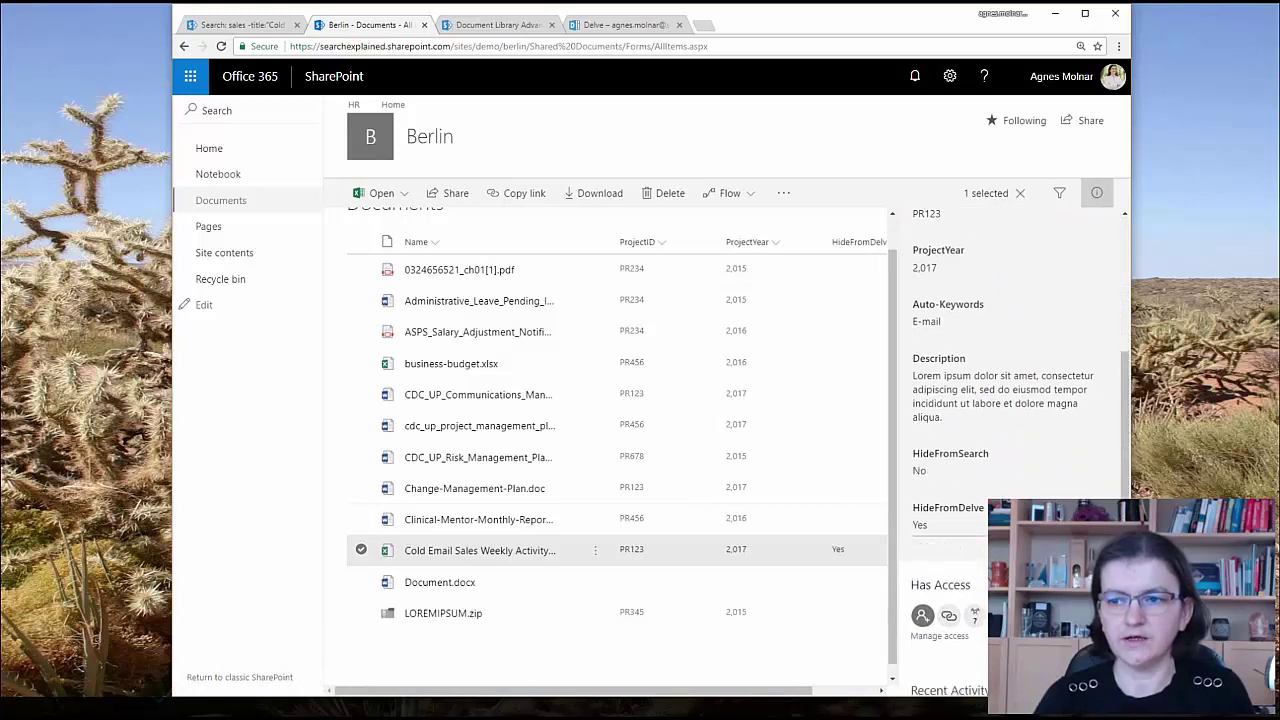
{"action": "left_click", "coordinate": [1097, 193]}
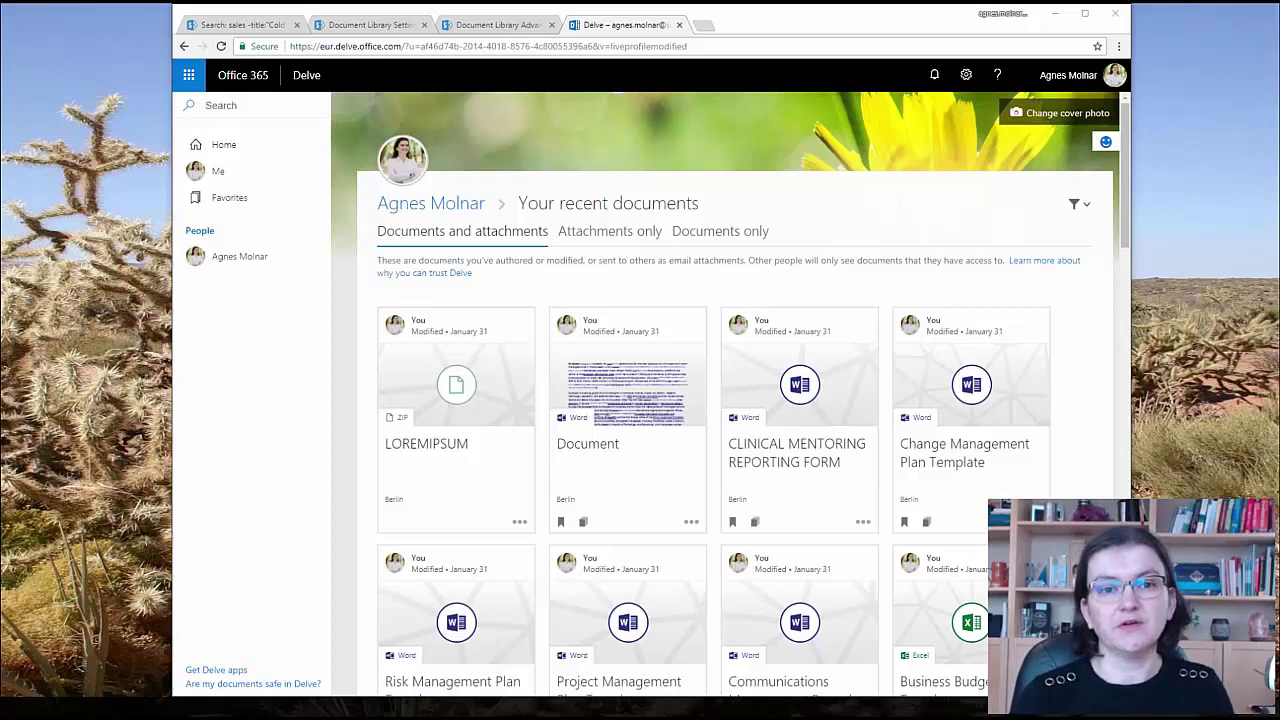
Reload the recent documents page in Delve and return to Berlin's Documents library
{"action": "key", "text": "F5"}
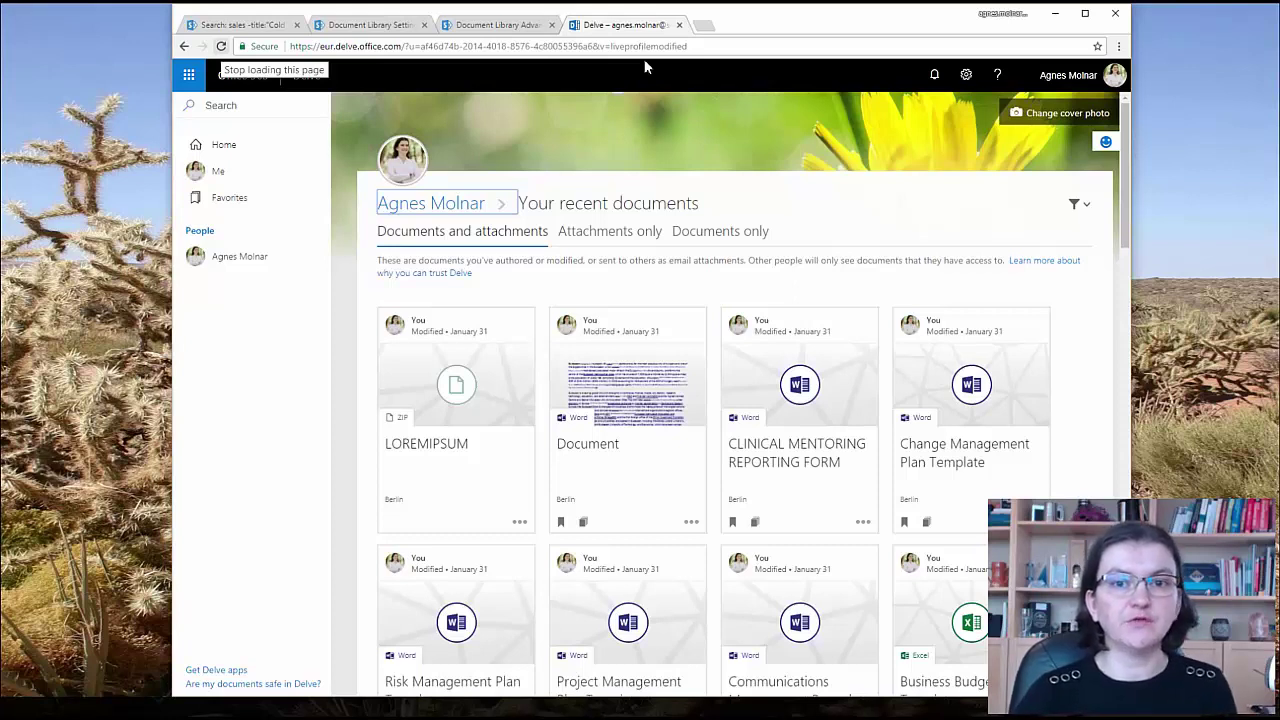
{"action": "key", "text": "ctrl+2"}
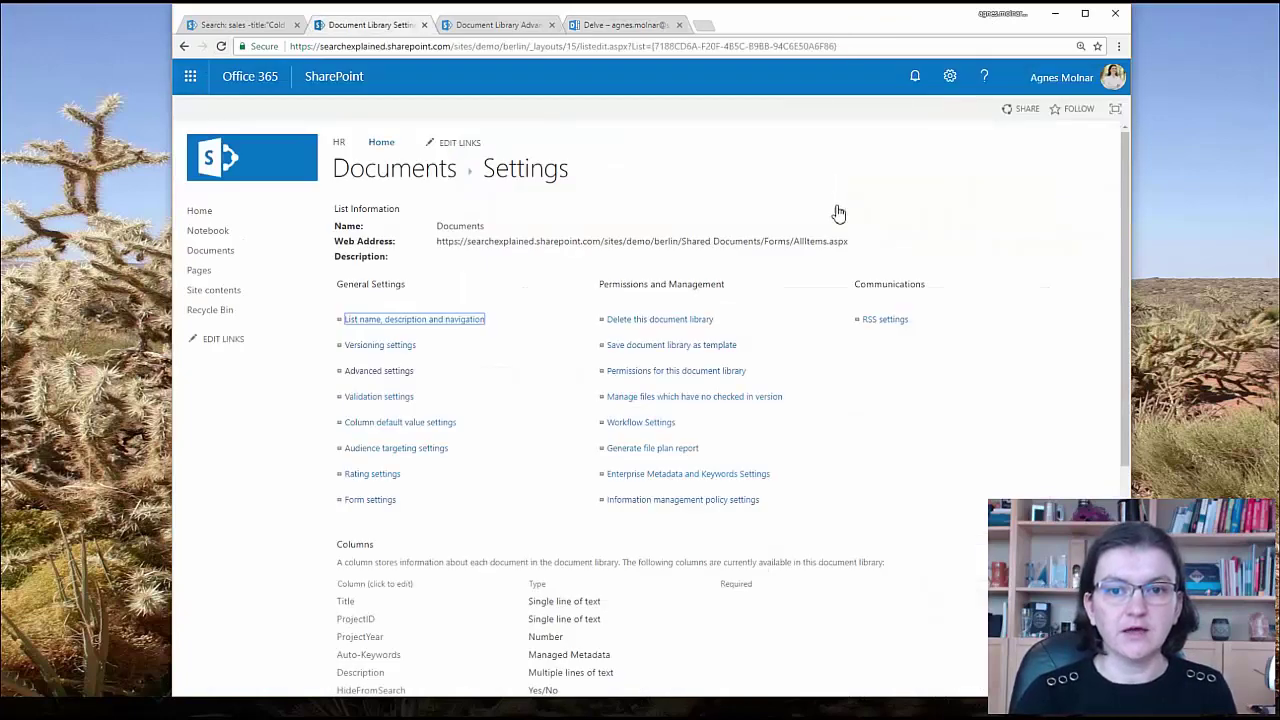
{"action": "left_click", "coordinate": [440, 170]}
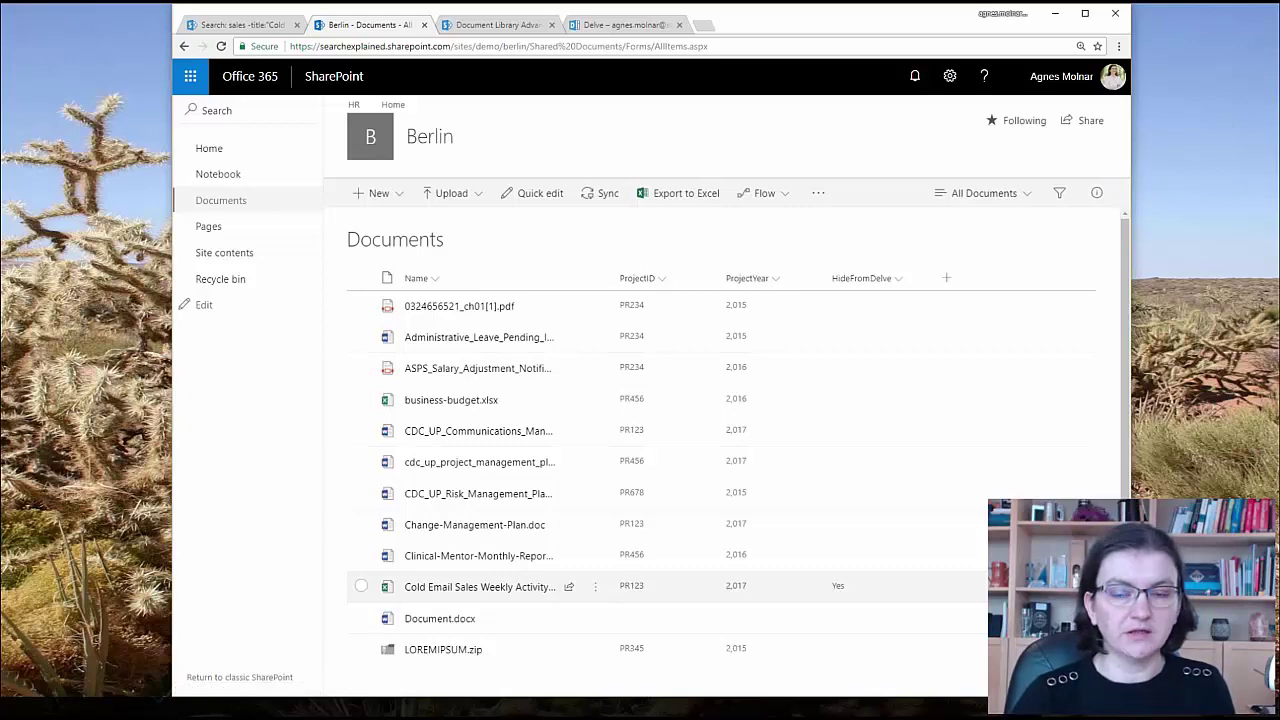
Remove the highlighted title exclusion from the search query and rerun the search for "sales" alone
{"action": "key", "text": "ctrl+shift+Tab"}
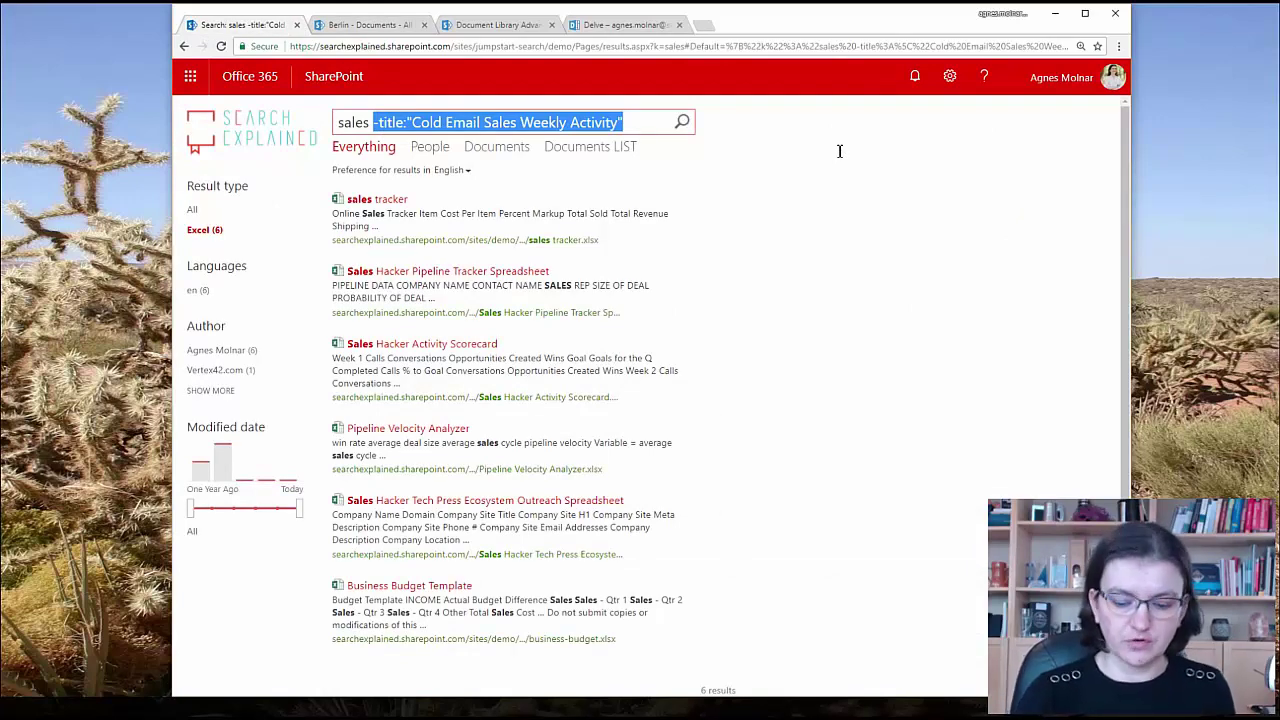
{"action": "key", "text": "BackSpace"}
{"action": "key", "text": "Return"}
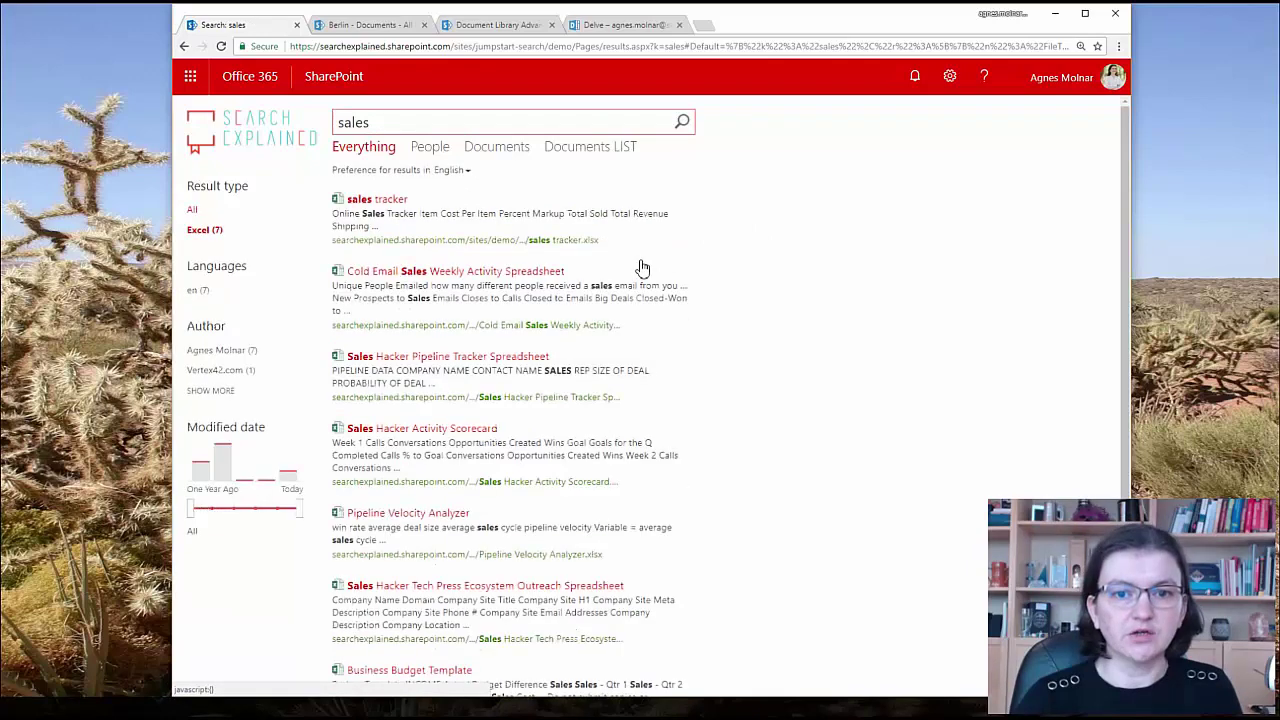
{"action": "mouse_move", "coordinate": [645, 275]}
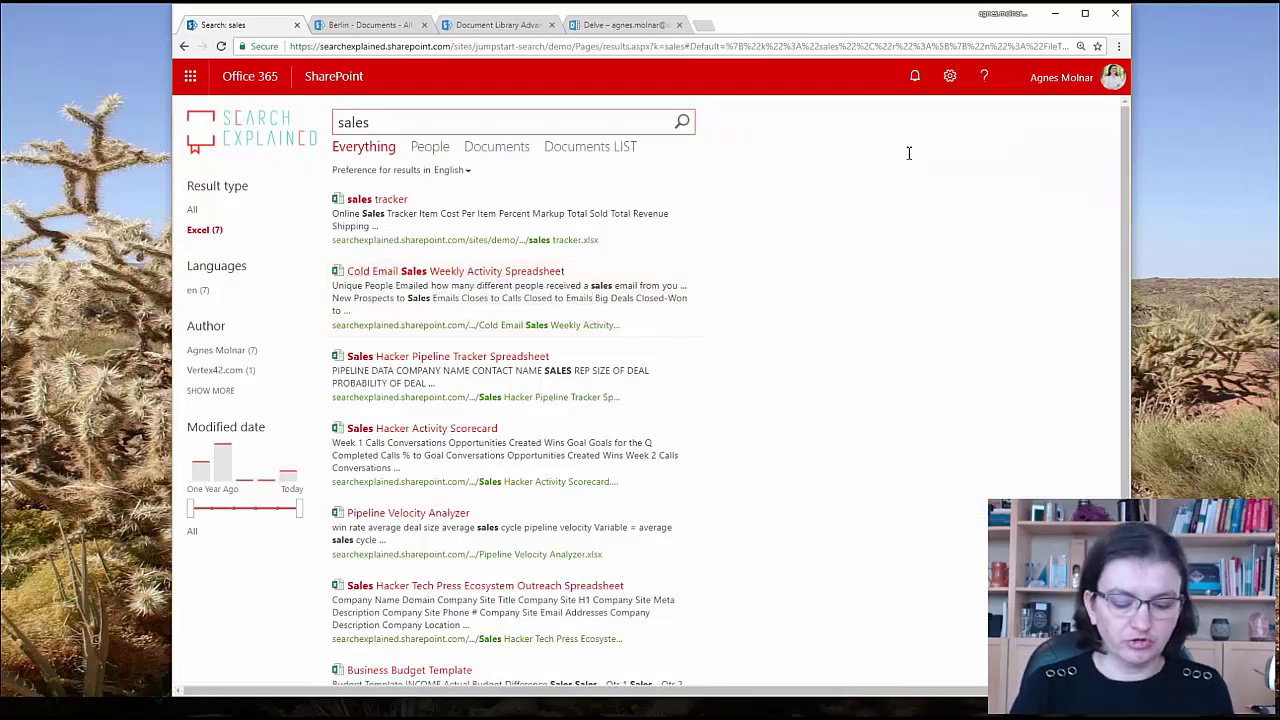
Extend the sales query with a title exclusion, entering -title:"cold after the search word
{"action": "type", "text": "-title:"}
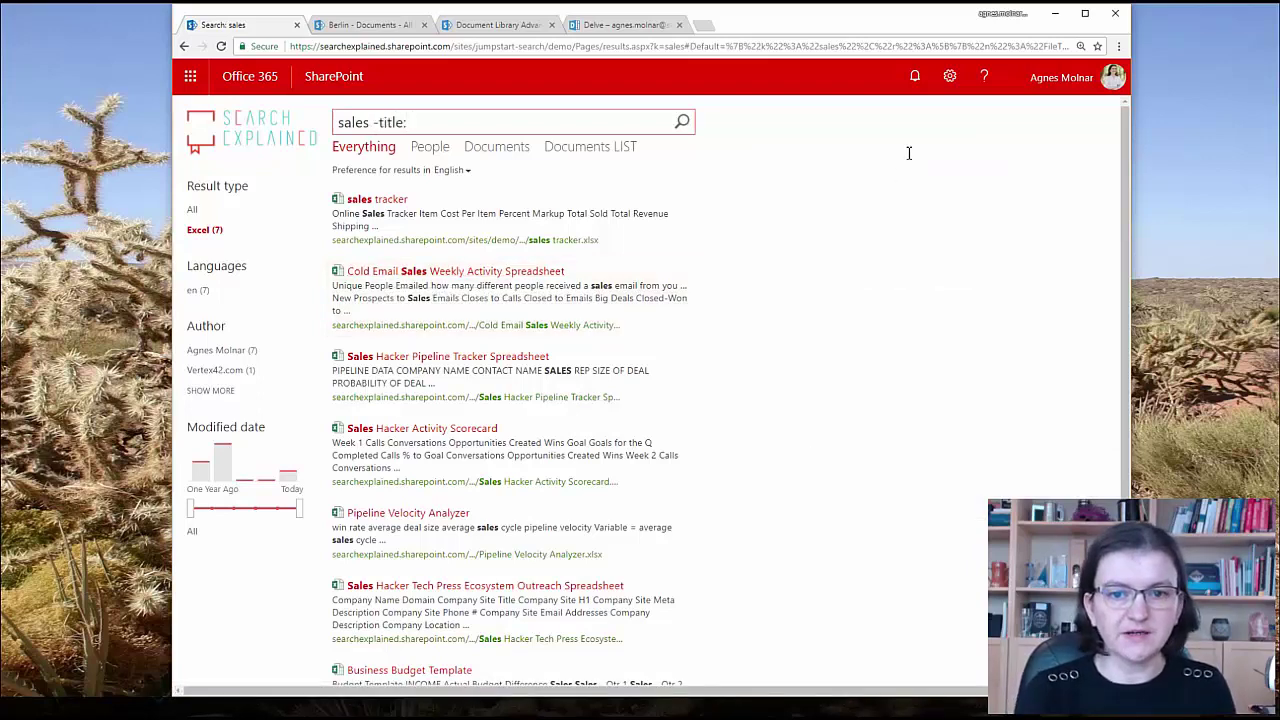
{"action": "type", "text": "\"cold"}
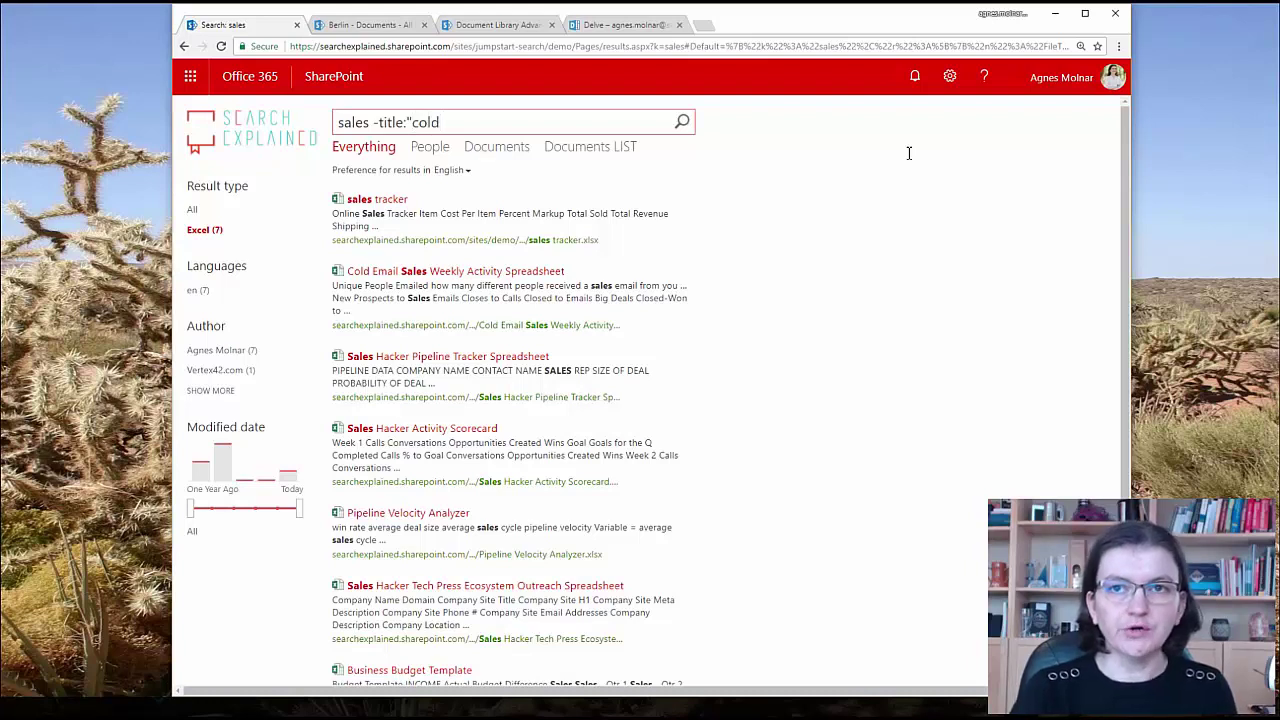